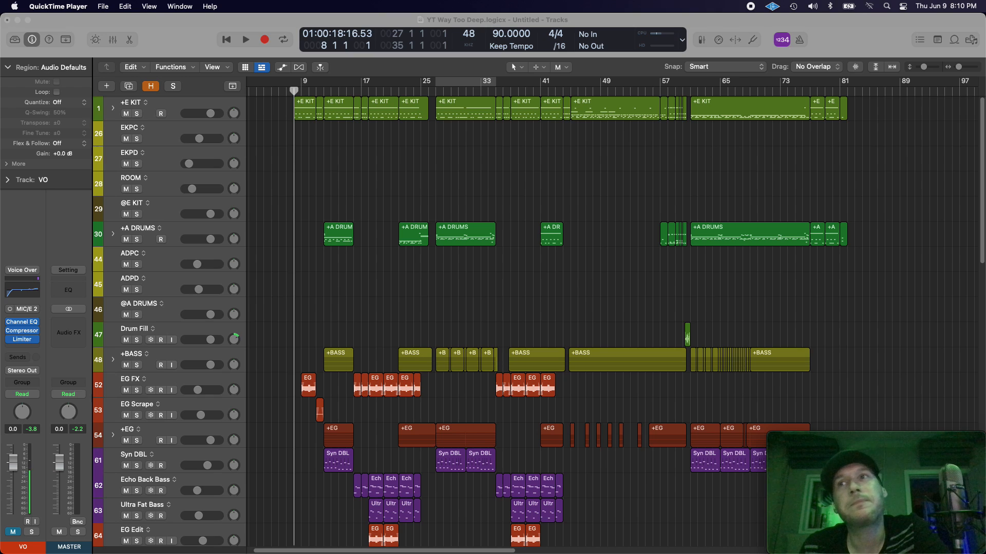
# Step: Select the +E KIT track and the +A DRUMS track in turn to highlight their regions, and clear the region selection
pyautogui.click(197, 103)
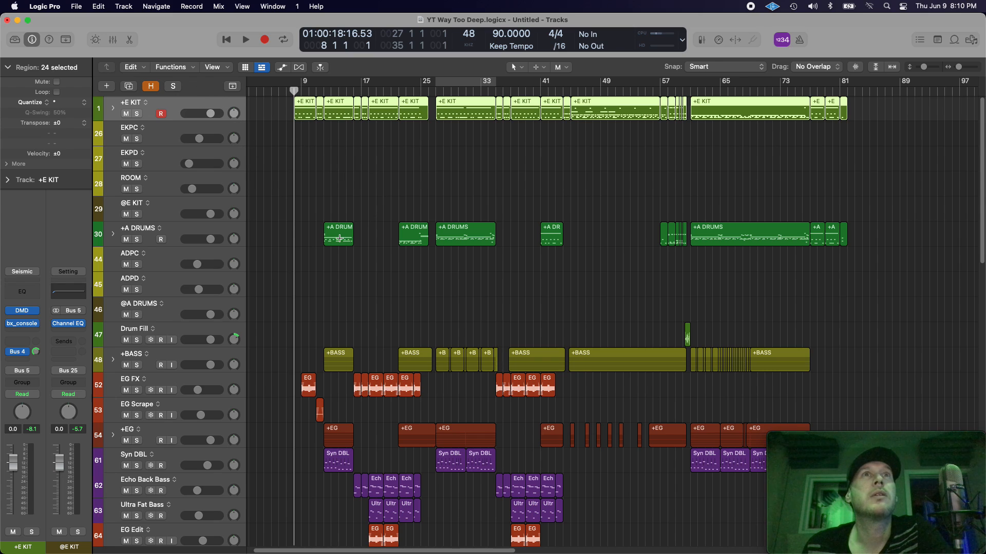
pyautogui.click(176, 230)
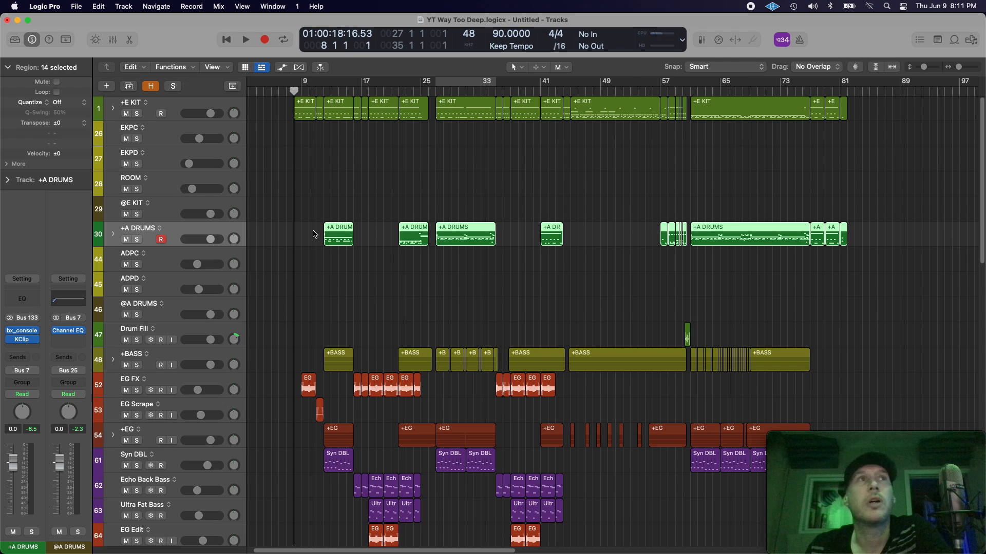
pyautogui.click(113, 235)
pyautogui.click(113, 236)
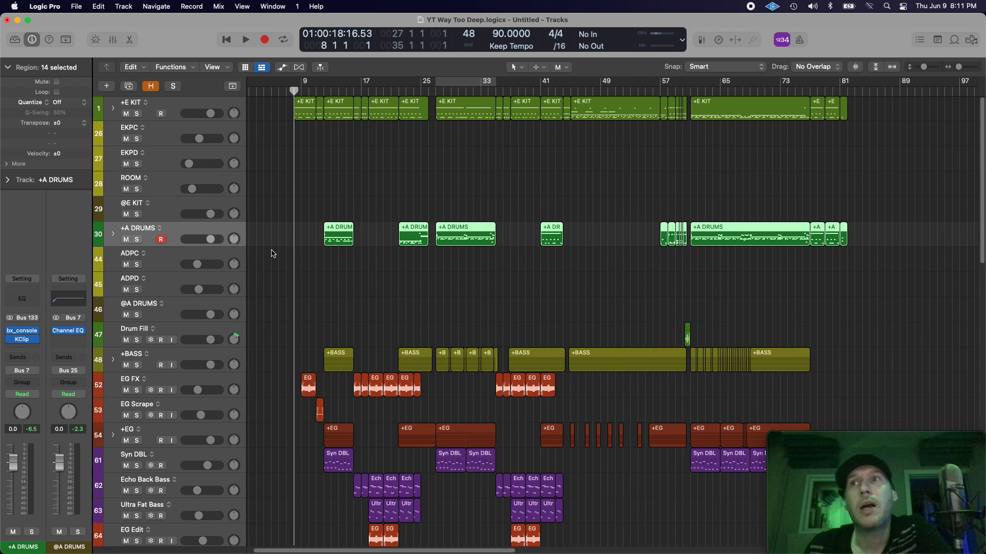
pyautogui.click(329, 281)
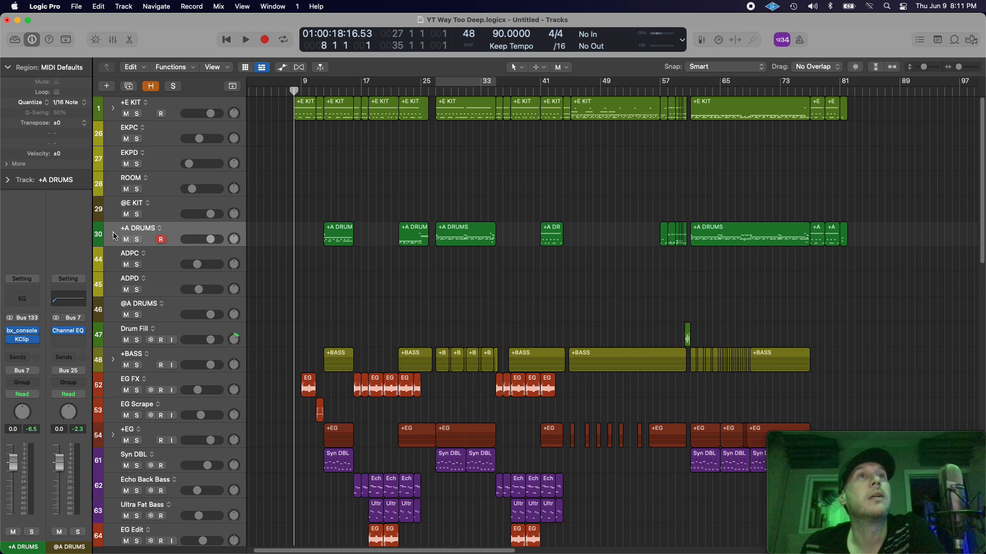
# Step: Play the arrangement from bar 8 to hear the song, stop playback and return the playhead to bar 8
pyautogui.press('space')
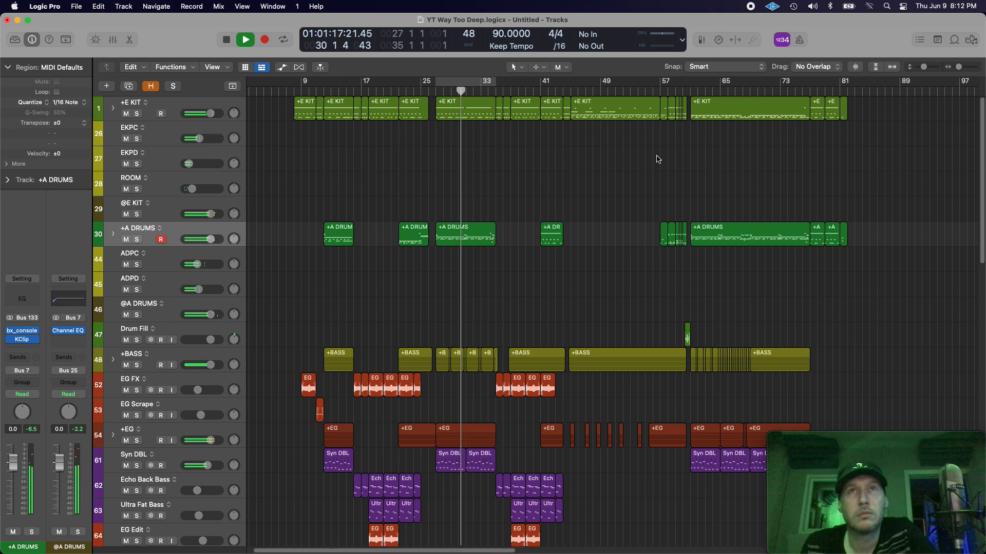
pyautogui.press('Return')
pyautogui.press('space')
pyautogui.click(295, 91)
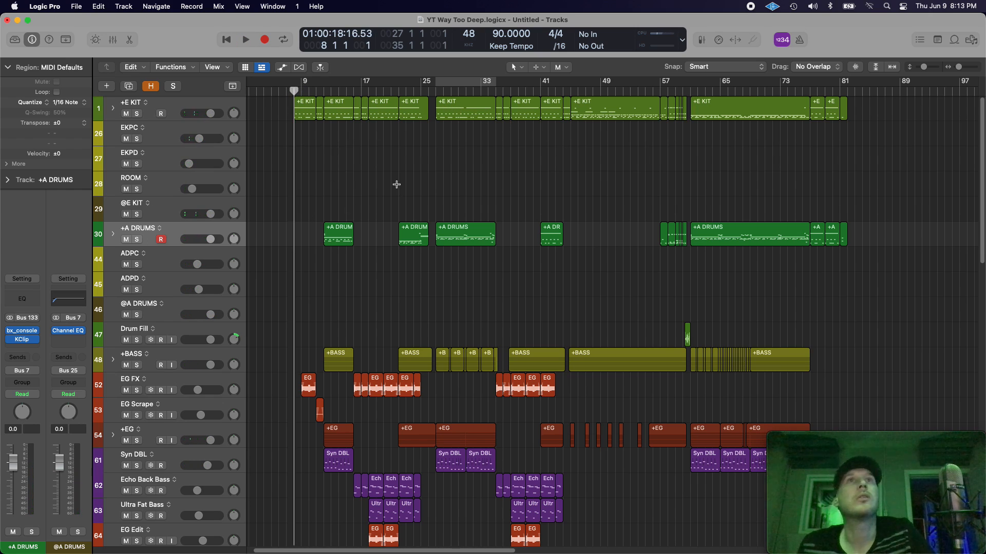
# Step: Select and expand the +A DRUMS track stack, and show its channels in the Mixer
pyautogui.click(198, 231)
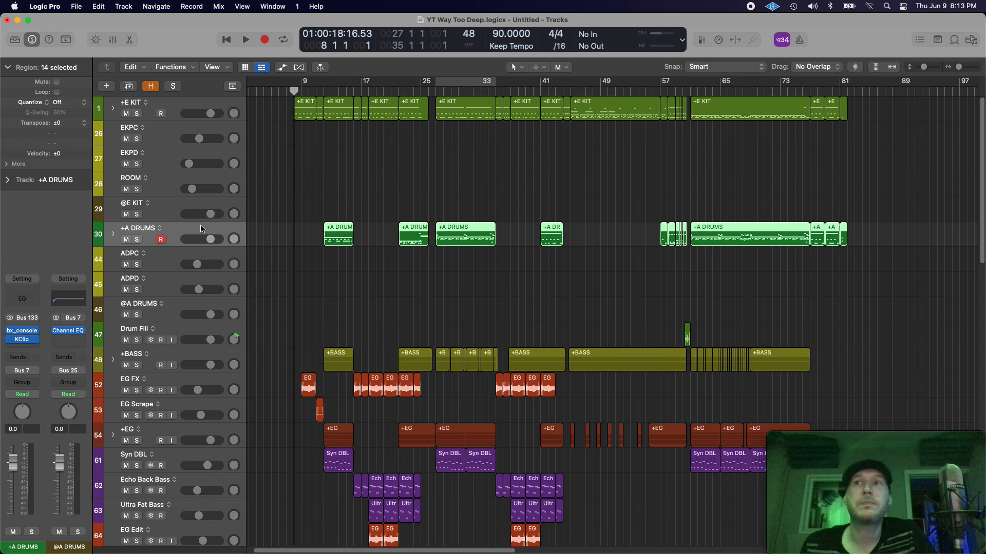
pyautogui.click(113, 234)
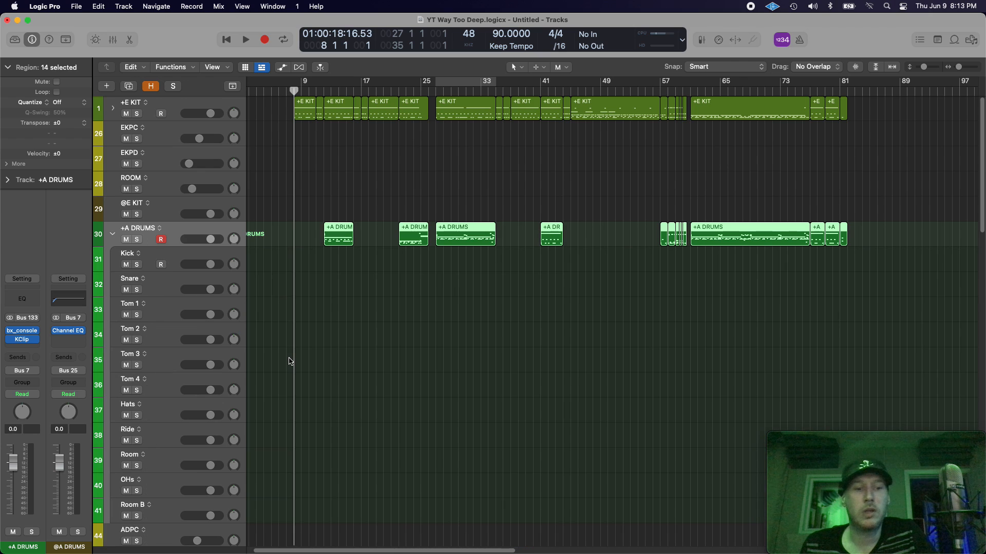
pyautogui.press('x')
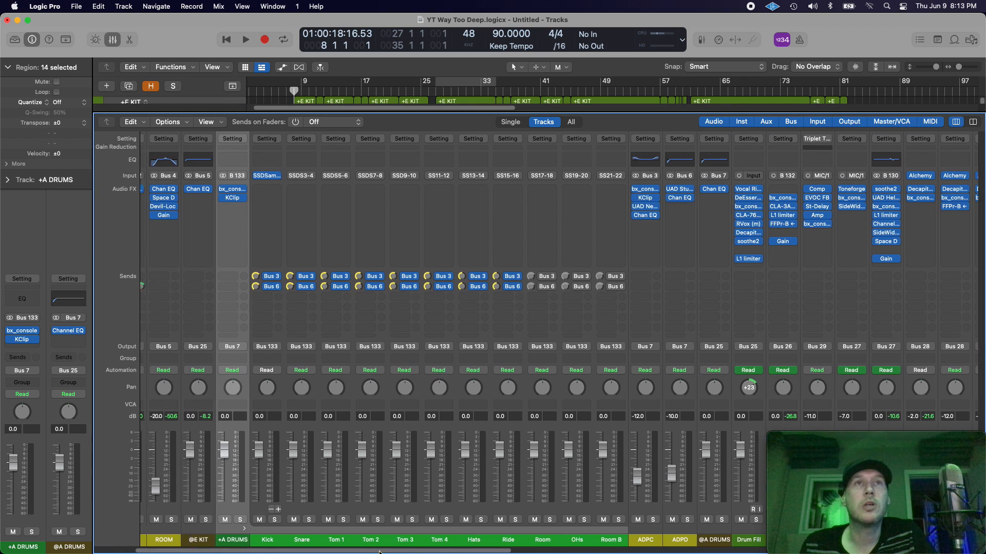
pyautogui.hscroll(-1, 381, 552)
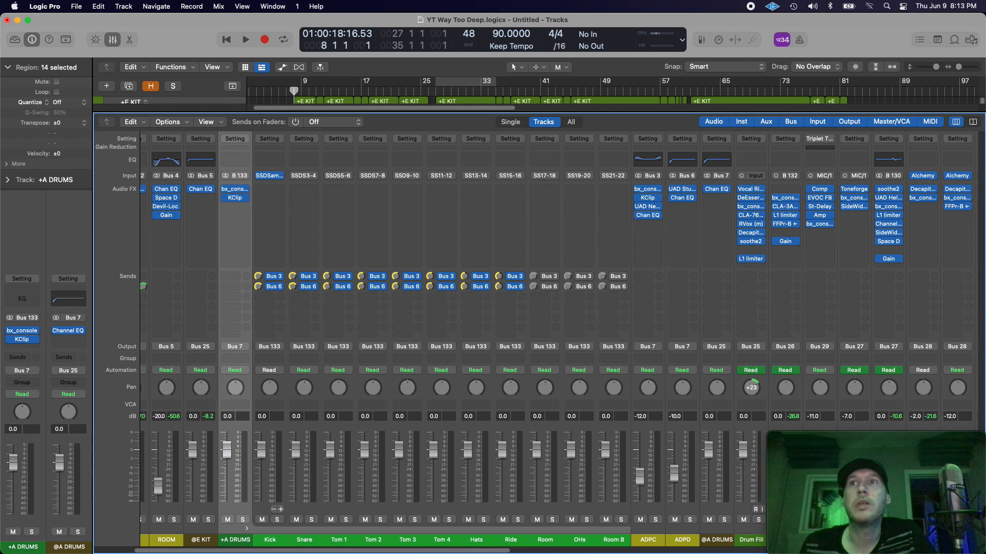
pyautogui.press('x')
pyautogui.press('x')
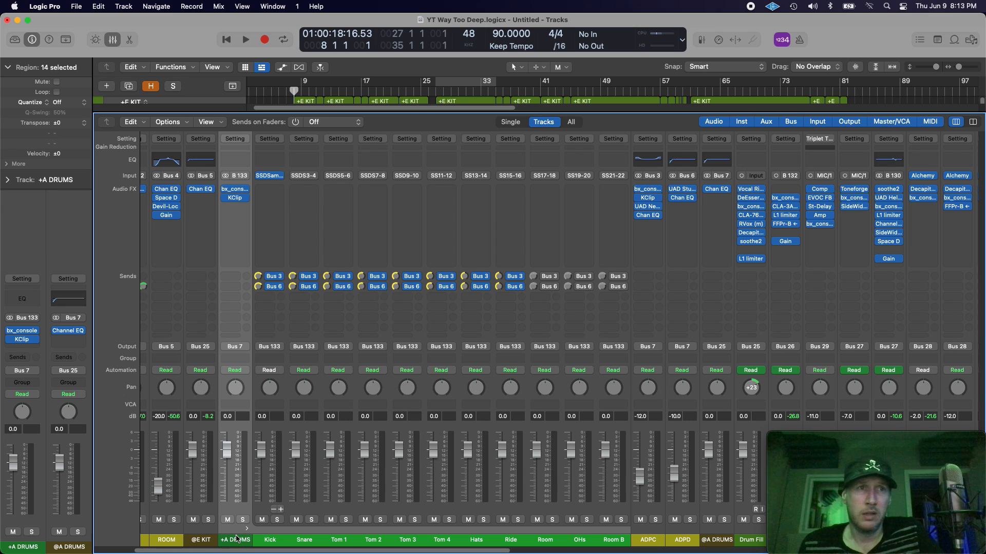
# Step: Select the Kick and Snare channel strips together, and reselect the +A DRUMS strip
pyautogui.moveTo(237, 552); pyautogui.dragTo(234, 551)
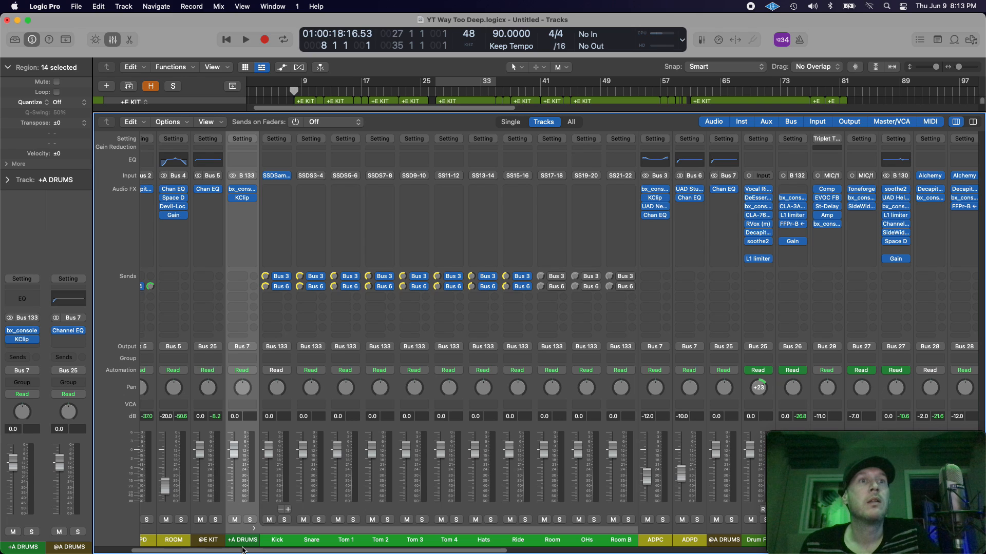
pyautogui.moveTo(265, 543); pyautogui.dragTo(292, 540)
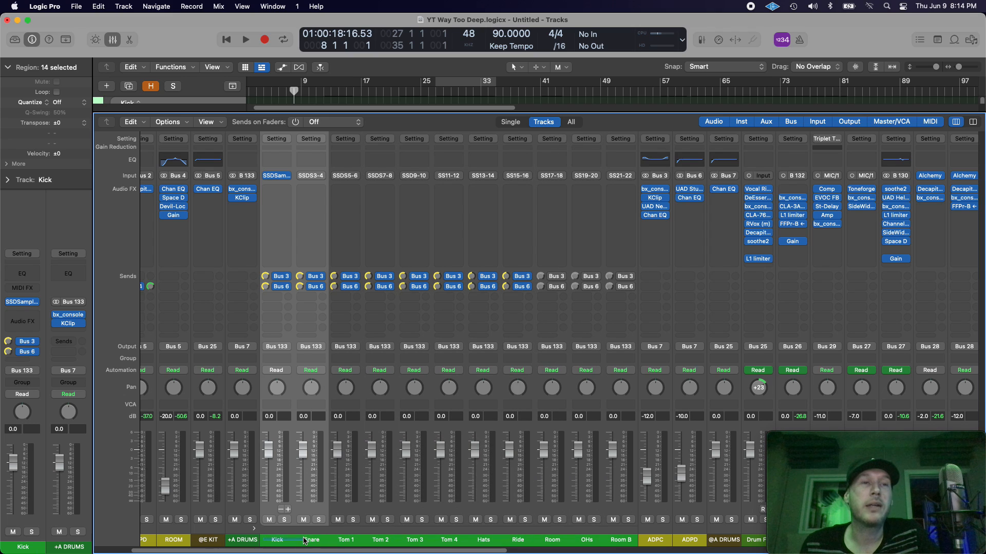
pyautogui.click(237, 542)
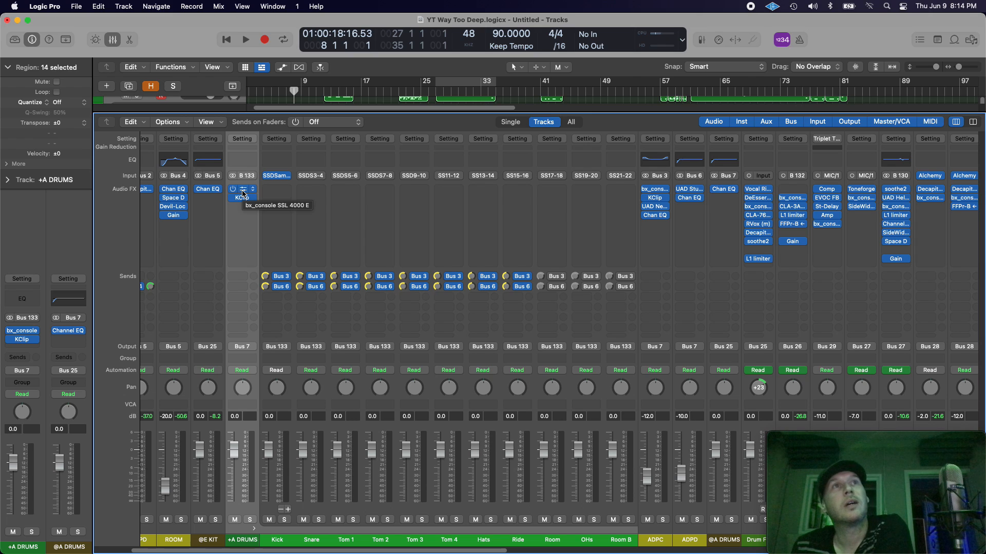
# Step: Open the bx_console SSL 4000 E plug-in on the +A DRUMS channel to examine its filter and compressor settings
pyautogui.click(243, 193)
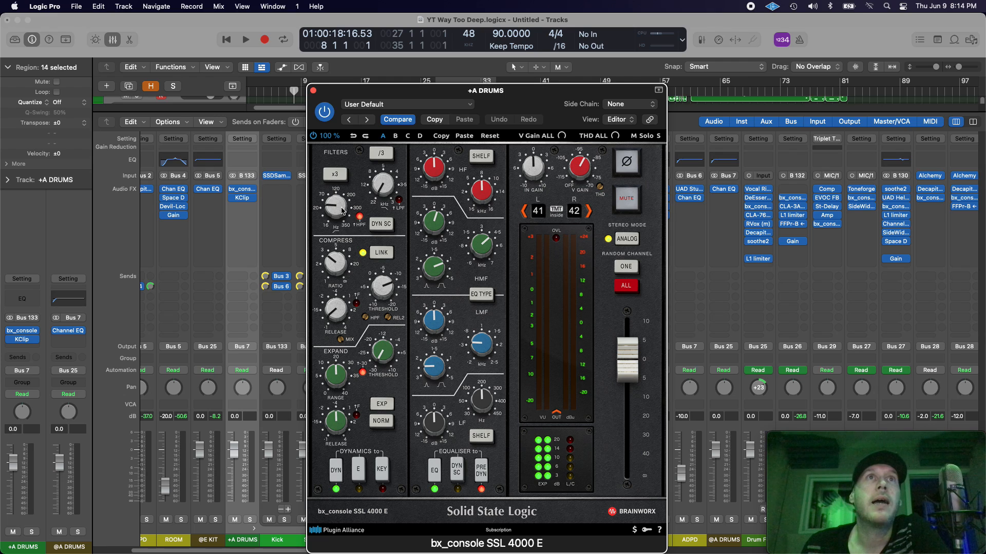
pyautogui.click(339, 256)
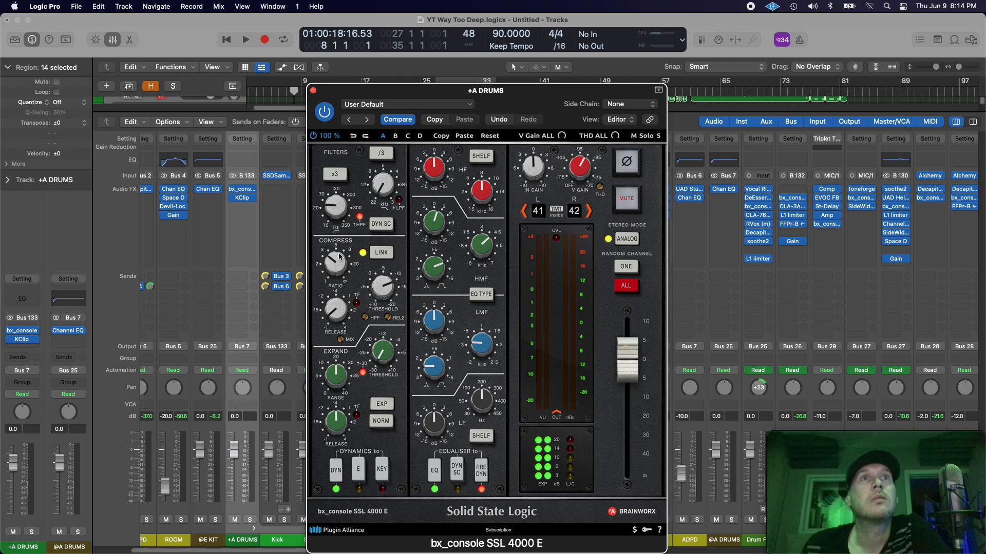
pyautogui.moveTo(340, 318)
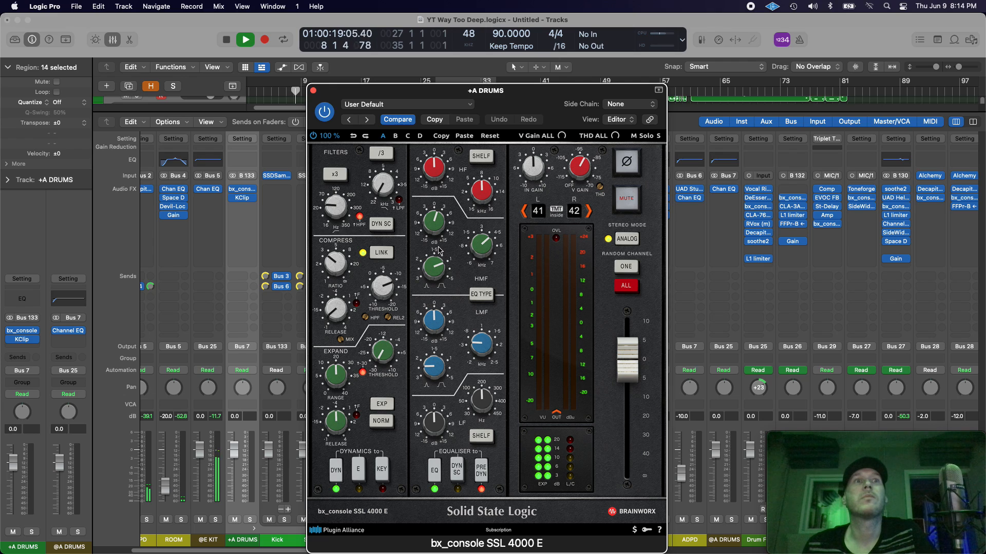
# Step: Enable Cycle mode for bars 27 to 35, and solo the +A DRUMS channel while auditioning the loop
pyautogui.press('c')
pyautogui.press('space')
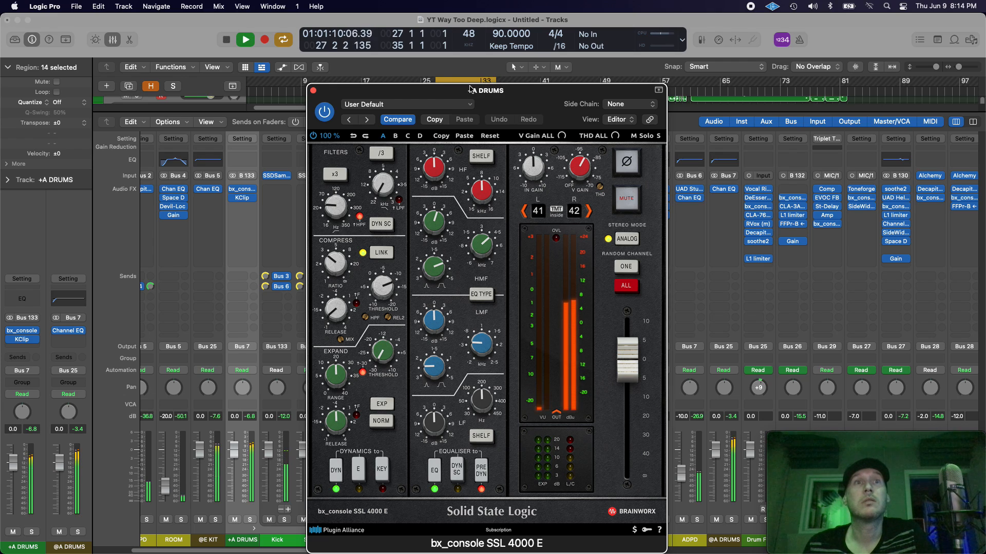
pyautogui.click(250, 520)
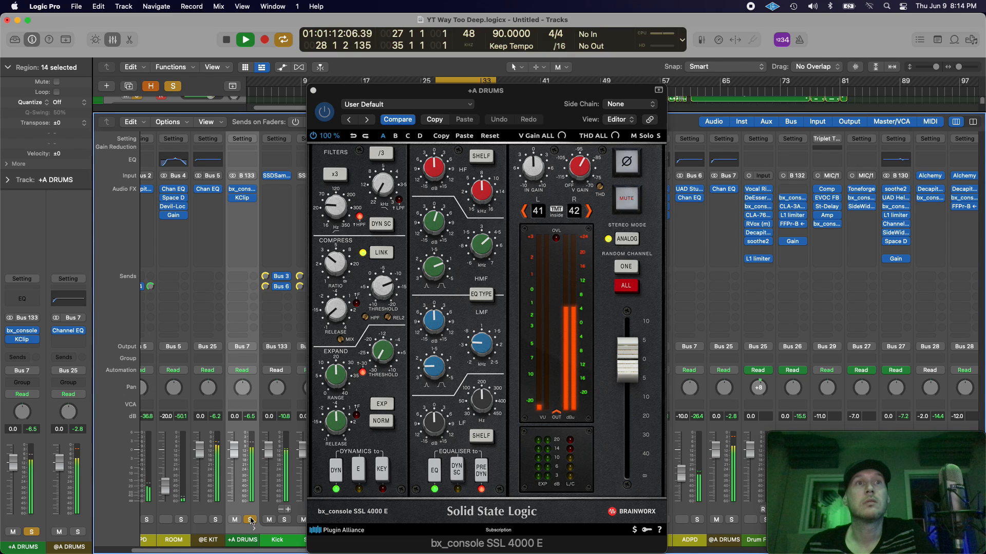
pyautogui.press('space')
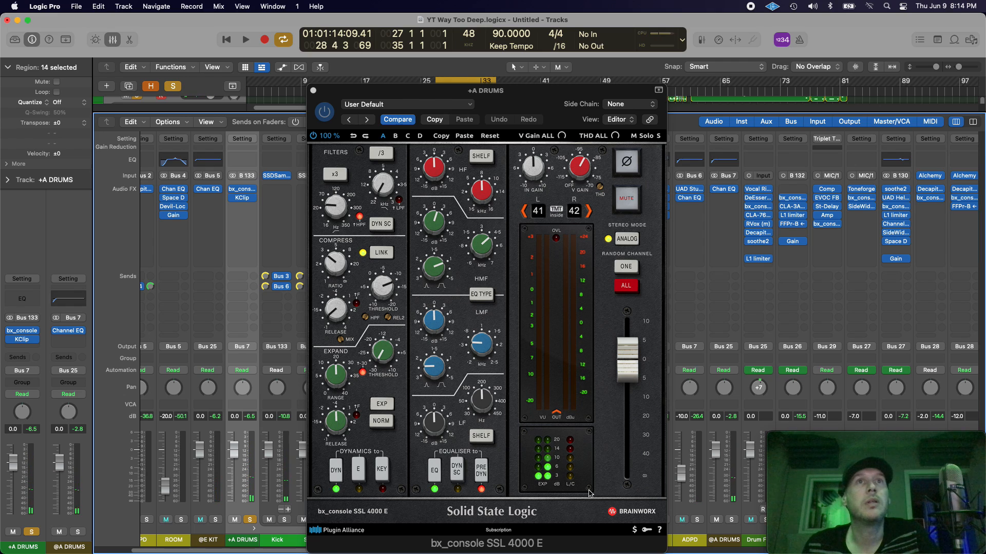
# Step: Compare the soloed drums with the bx_console EQ section switched off and on during playback, and close the plug-in window
pyautogui.click(432, 227)
pyautogui.moveTo(490, 249)
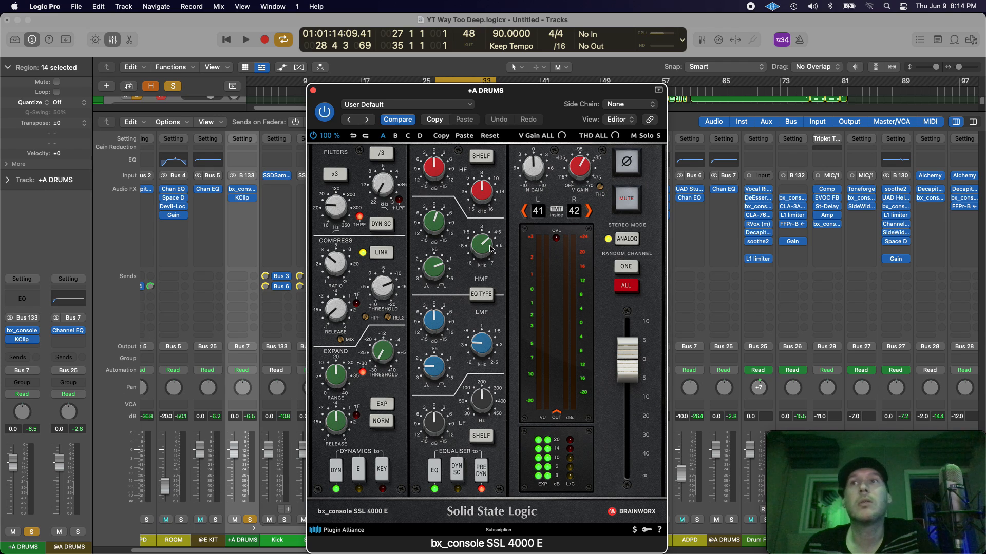
pyautogui.moveTo(516, 114); pyautogui.dragTo(728, 97)
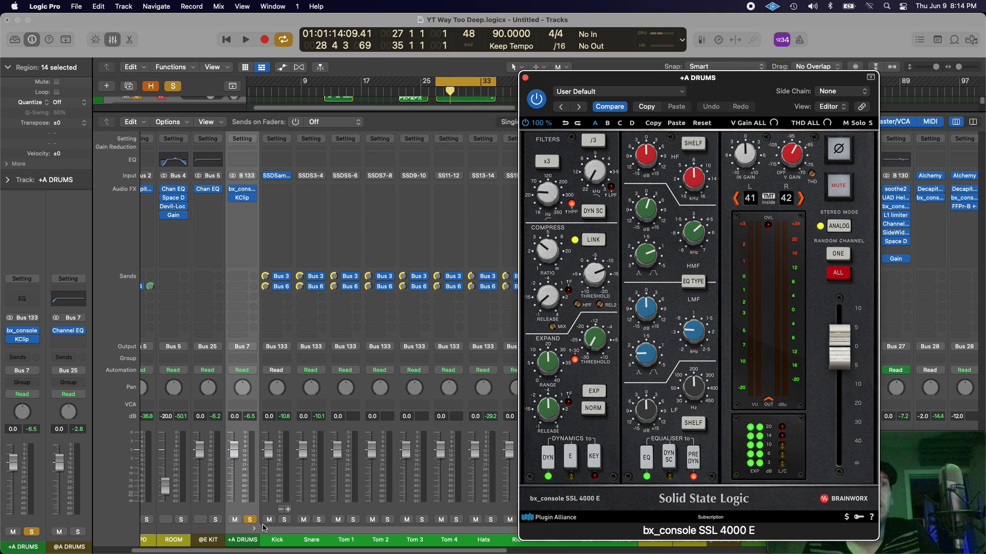
pyautogui.press('space')
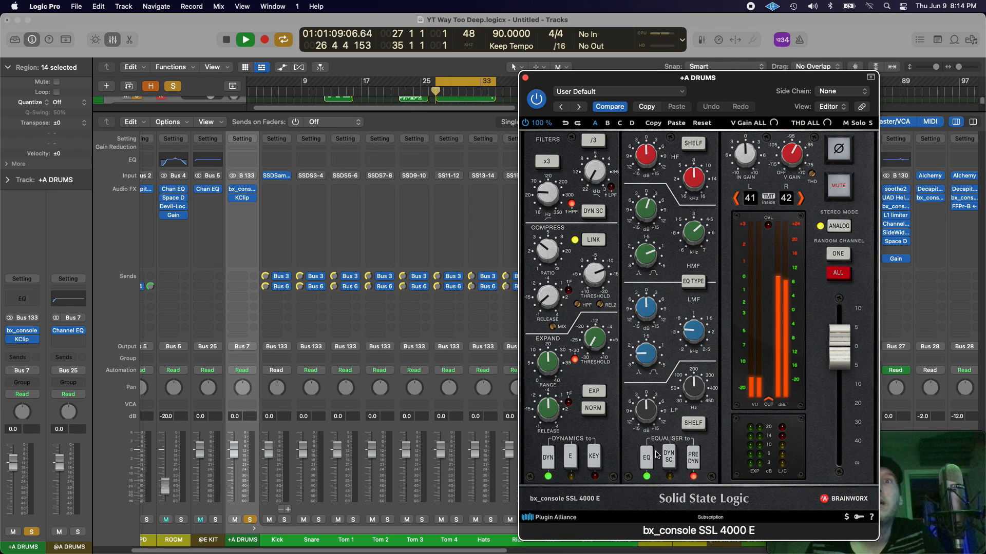
pyautogui.click(648, 457)
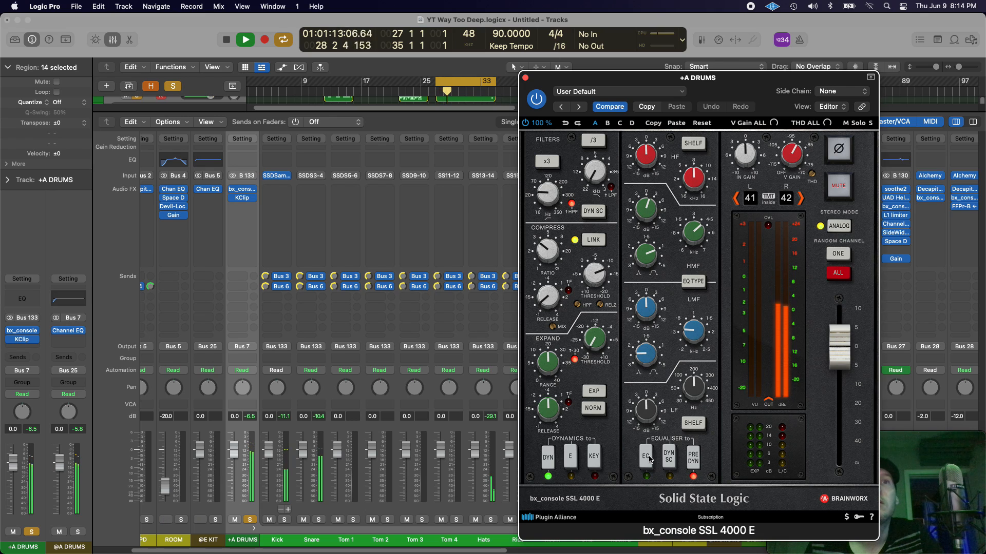
pyautogui.click(649, 457)
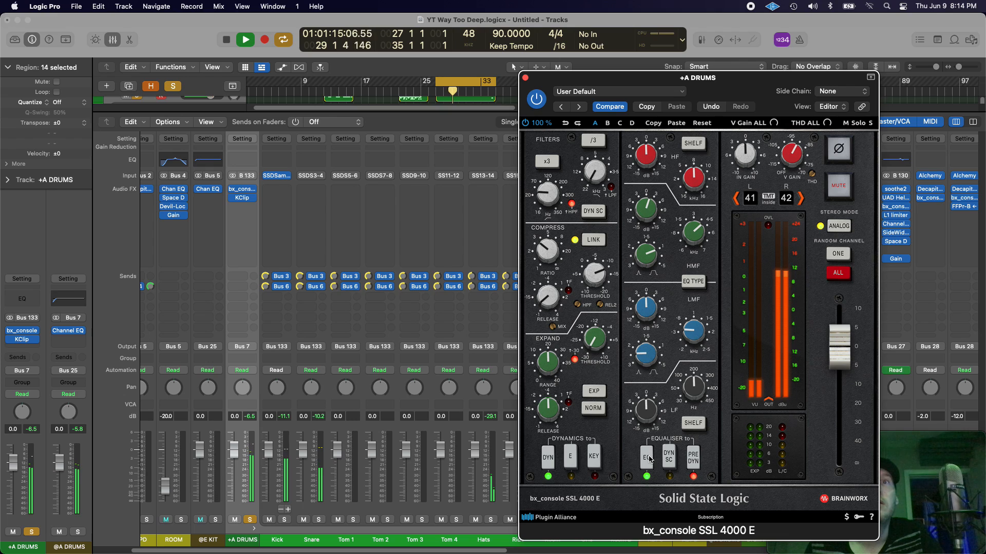
pyautogui.press('space')
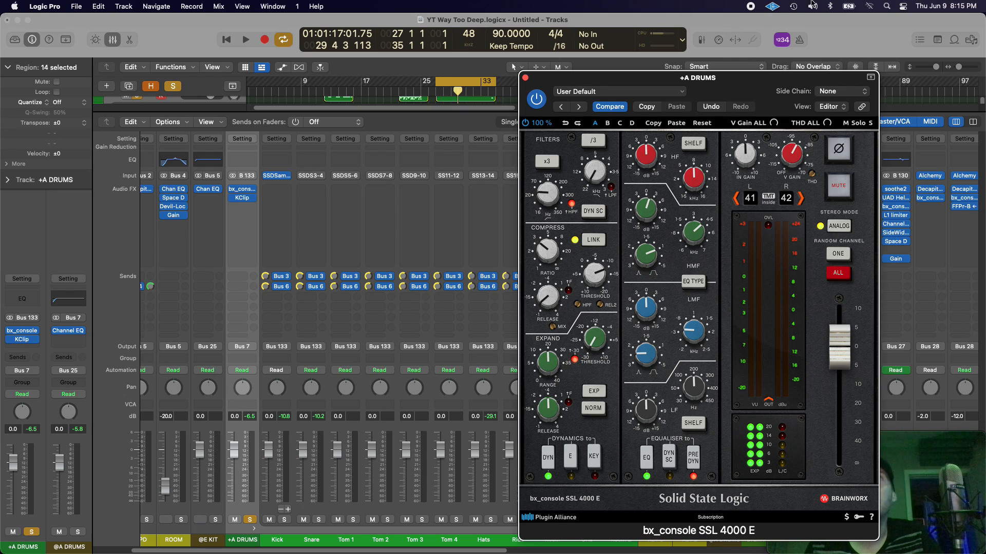
pyautogui.moveTo(758, 82); pyautogui.dragTo(637, 82)
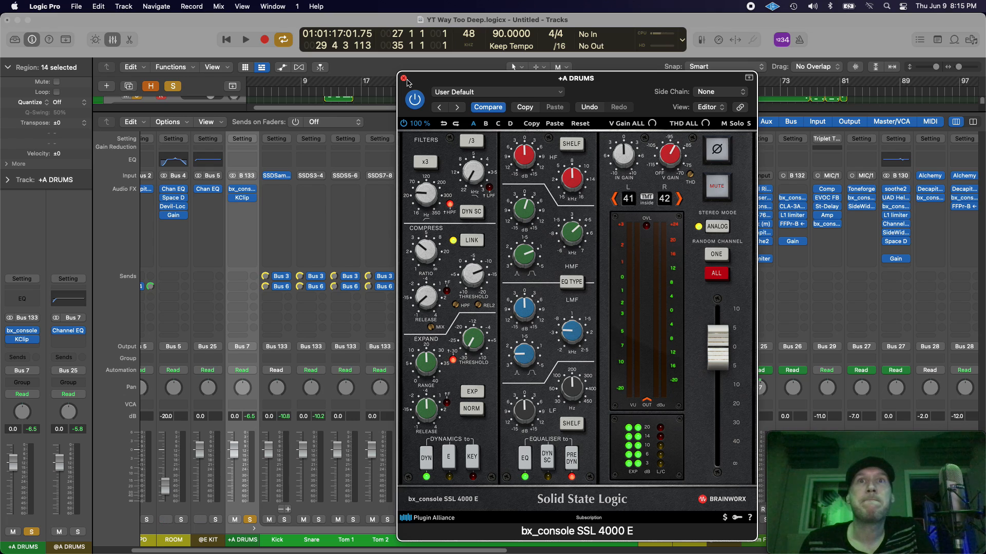
pyautogui.click(404, 79)
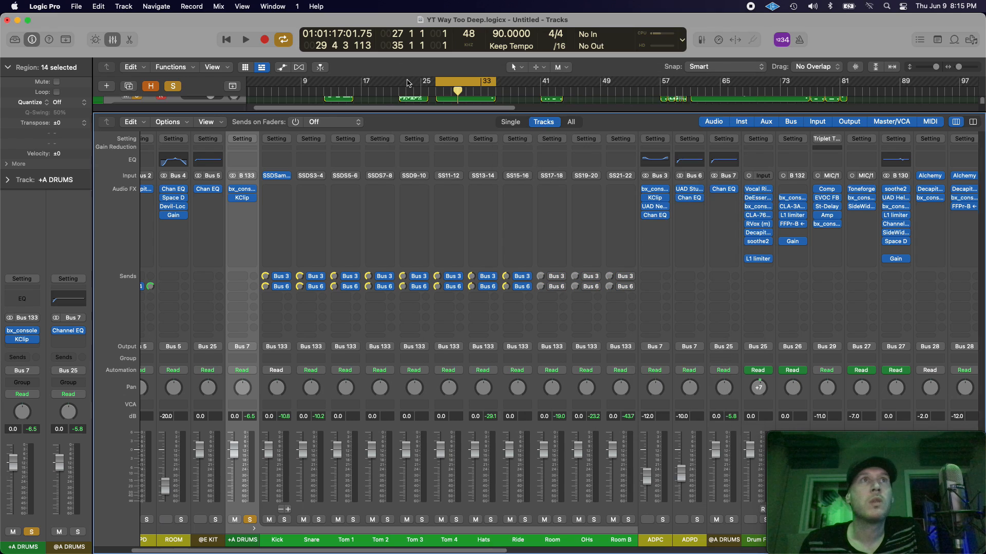
# Step: Open the KClip plug-in on the +A DRUMS channel, audition the loop through it and close its window
pyautogui.click(243, 201)
pyautogui.press('space')
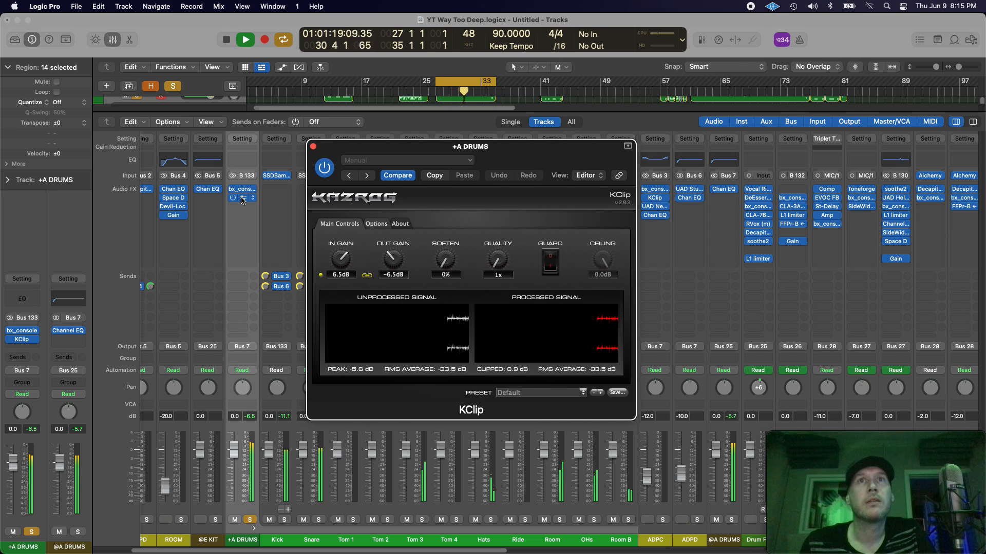
pyautogui.press('space')
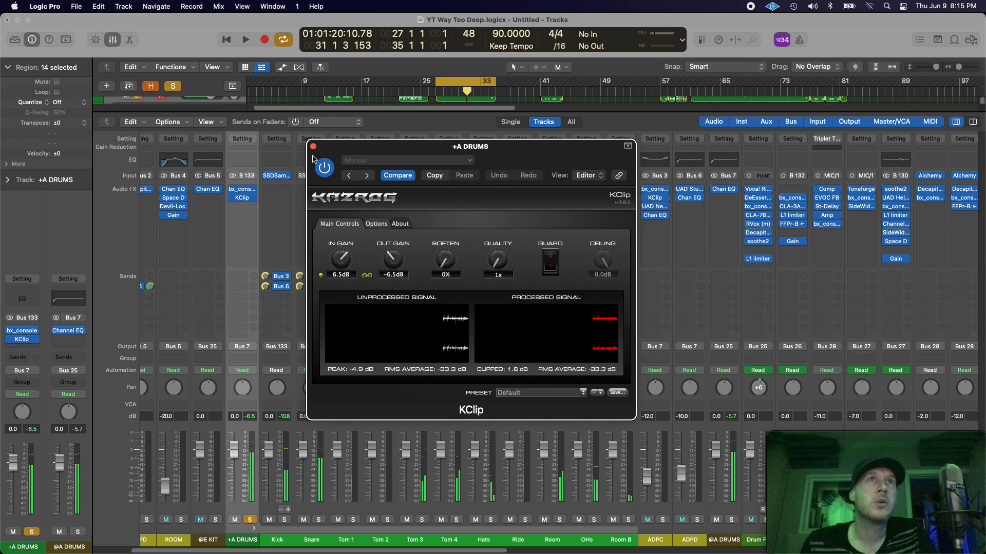
pyautogui.click(313, 146)
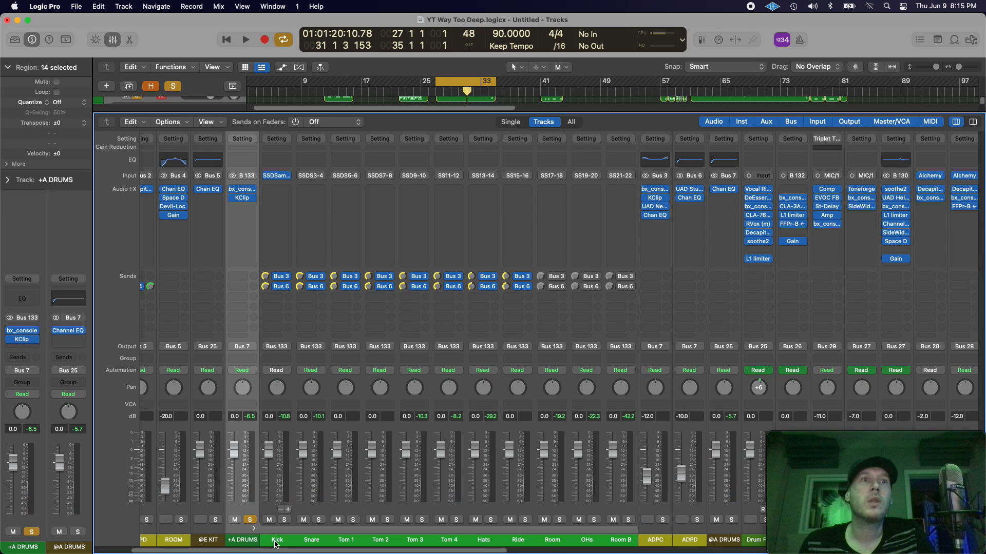
# Step: Select the Kick through Room B channel strips, select Ride alone, and open the bx_console SSL 4000 E plug-in on ADPC
pyautogui.moveTo(274, 542); pyautogui.dragTo(627, 544)
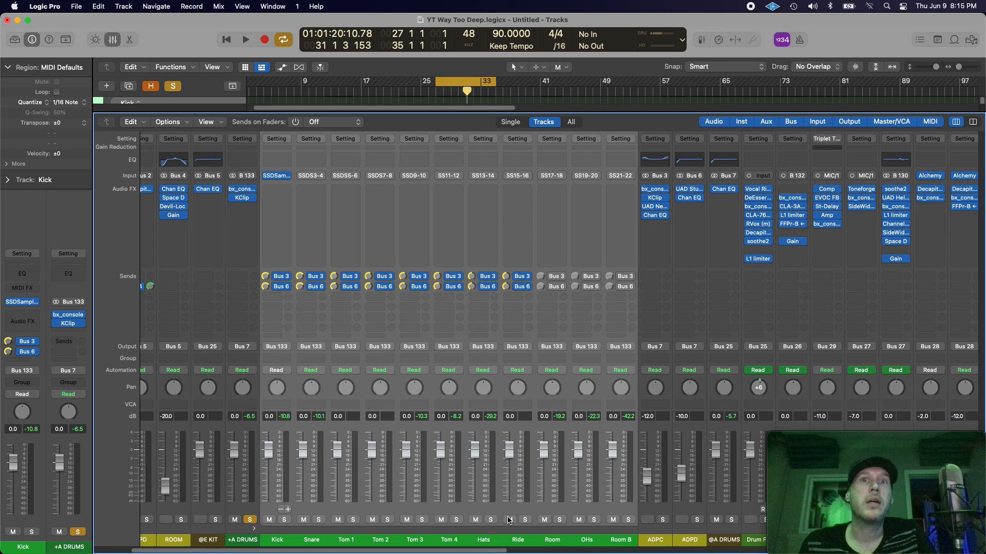
pyautogui.click(516, 538)
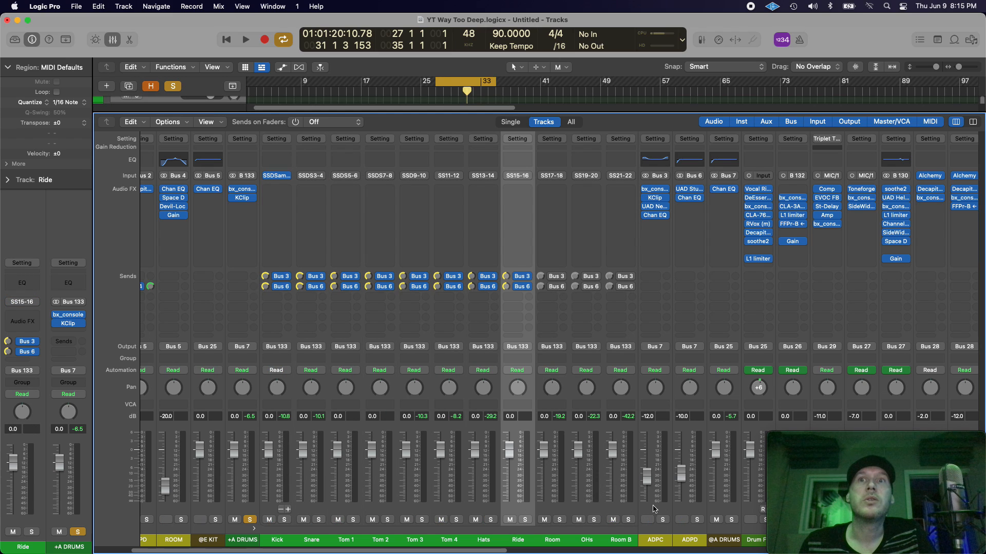
pyautogui.moveTo(488, 552); pyautogui.dragTo(515, 552)
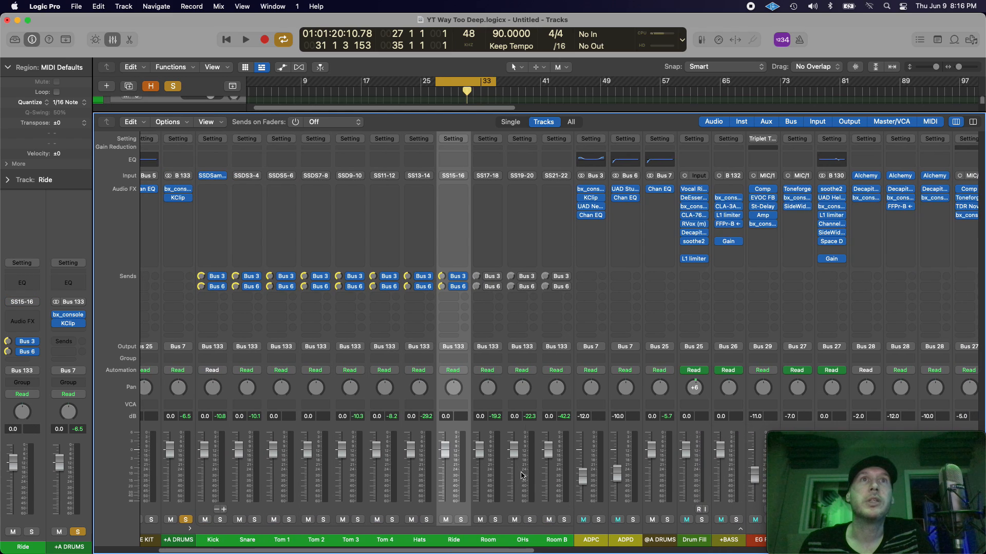
pyautogui.click(589, 193)
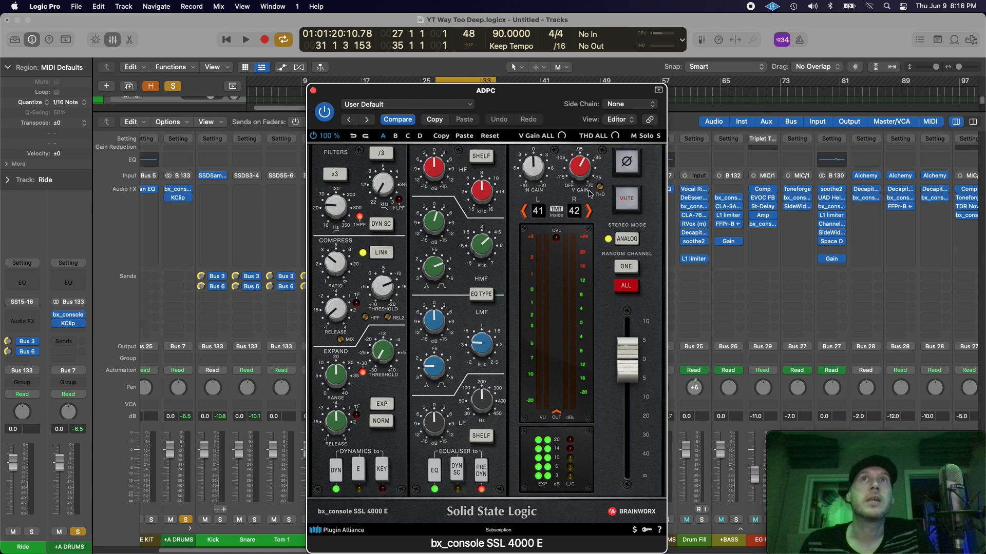
# Step: Close ADPC's bx_console window, and open the KClip plug-in on ADPC to inspect its settings before closing it
pyautogui.click(312, 91)
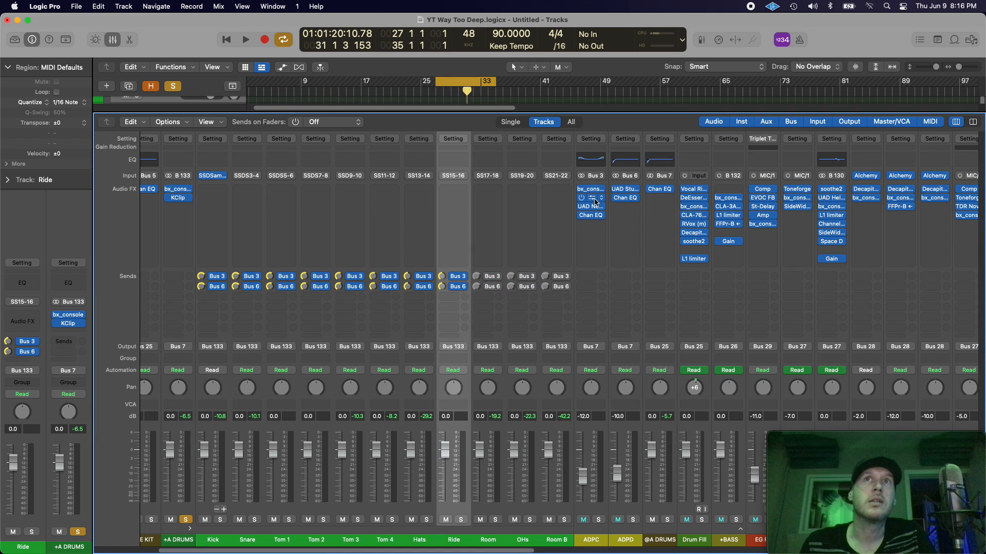
pyautogui.click(594, 200)
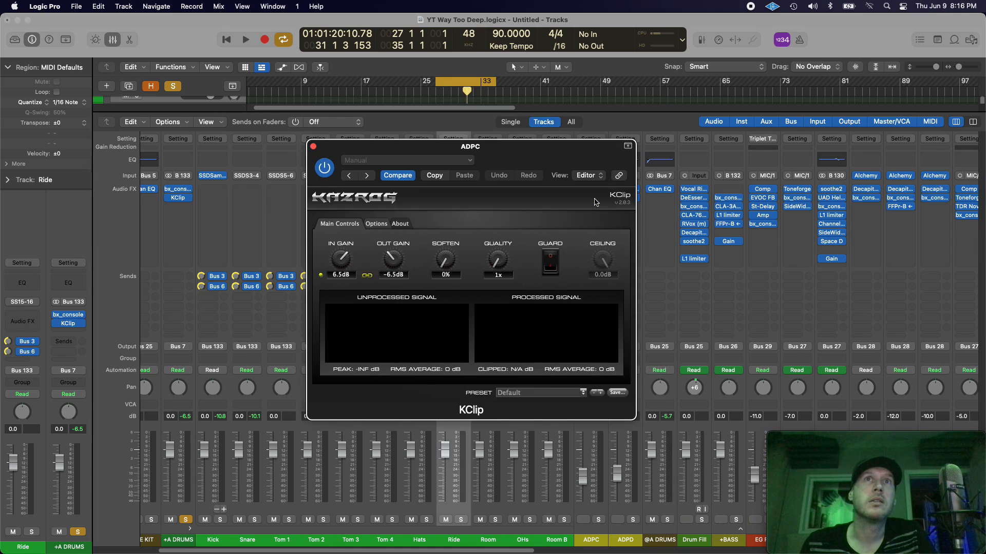
pyautogui.click(313, 148)
# Step: Select the Kick through Room B channel strips, and narrow the selection to the Room, OHs and Room B strips
pyautogui.moveTo(213, 540); pyautogui.dragTo(557, 541)
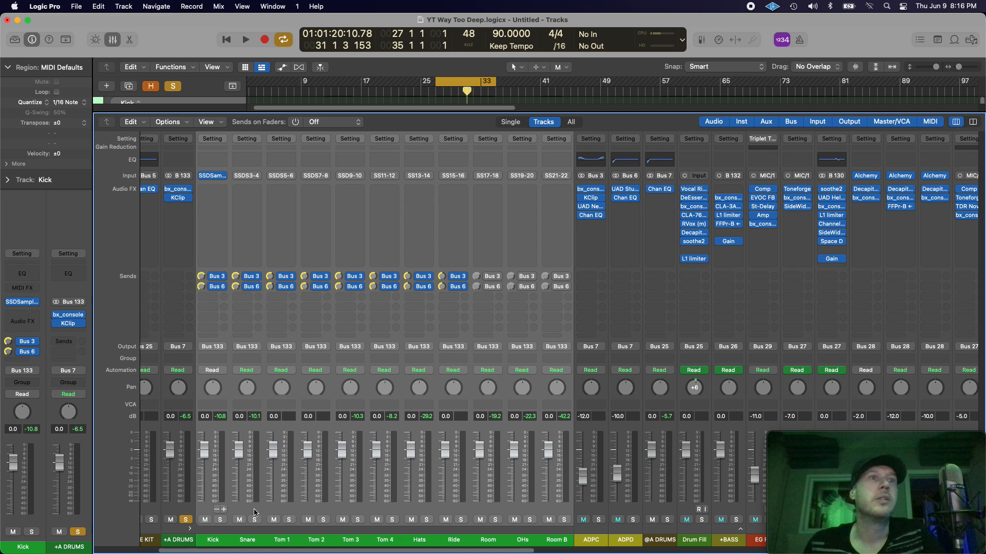
pyautogui.click(209, 541)
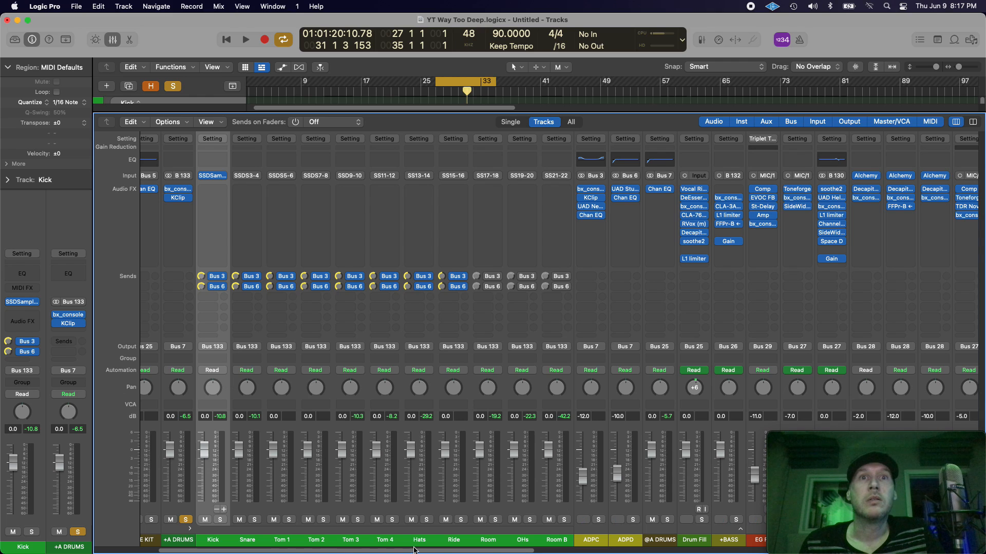
pyautogui.moveTo(423, 545); pyautogui.dragTo(509, 546)
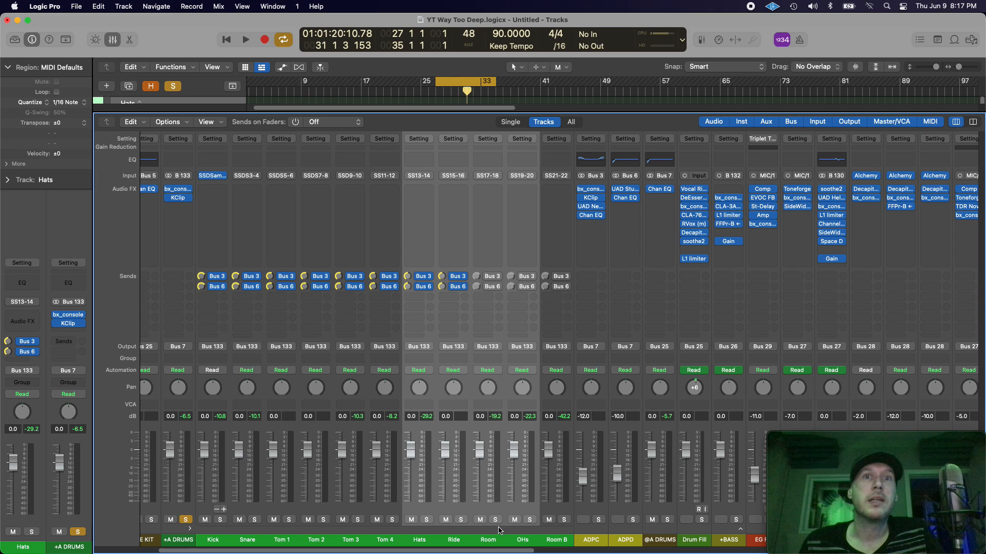
pyautogui.click(491, 540)
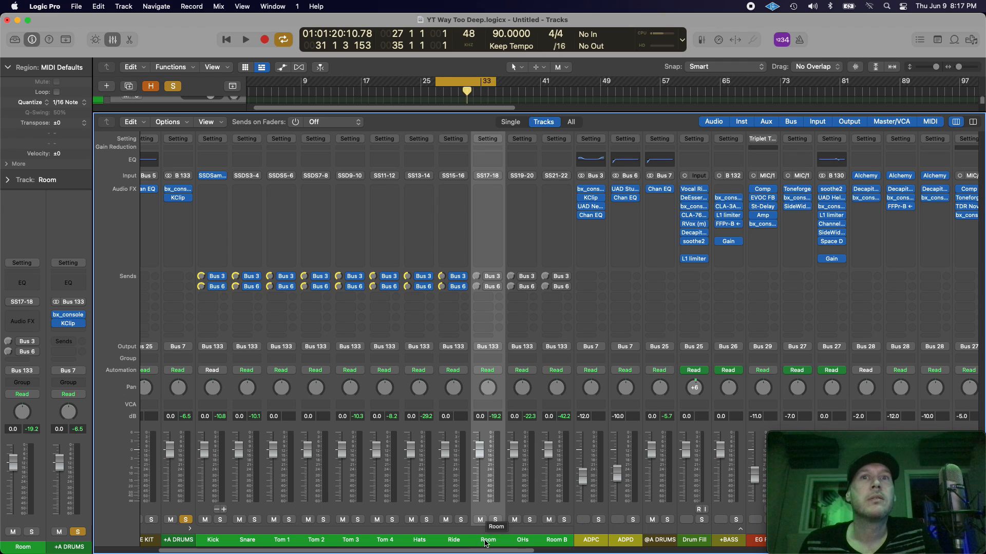
pyautogui.keyDown('shift'); pyautogui.click(522, 542); pyautogui.keyUp('shift')
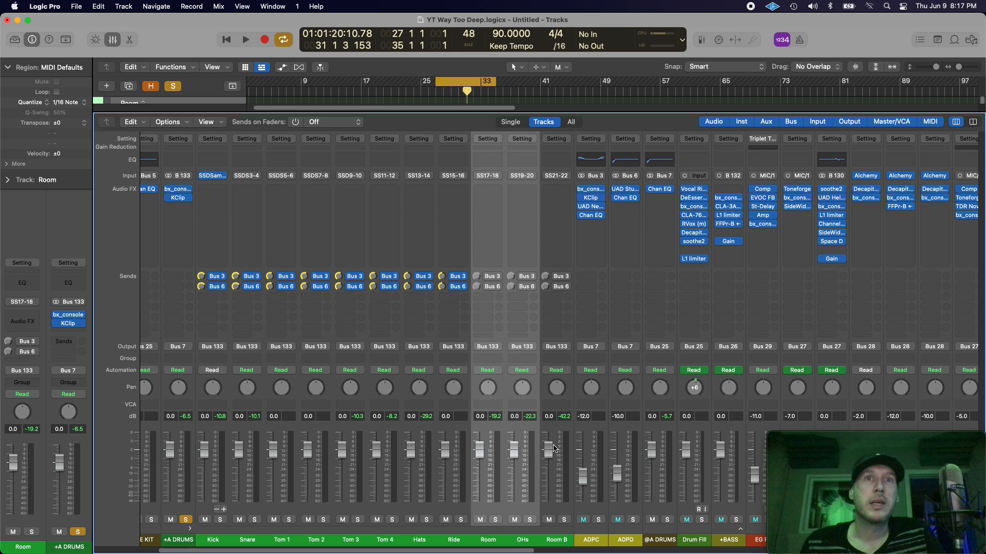
pyautogui.keyDown('shift'); pyautogui.click(540, 543); pyautogui.keyUp('shift')
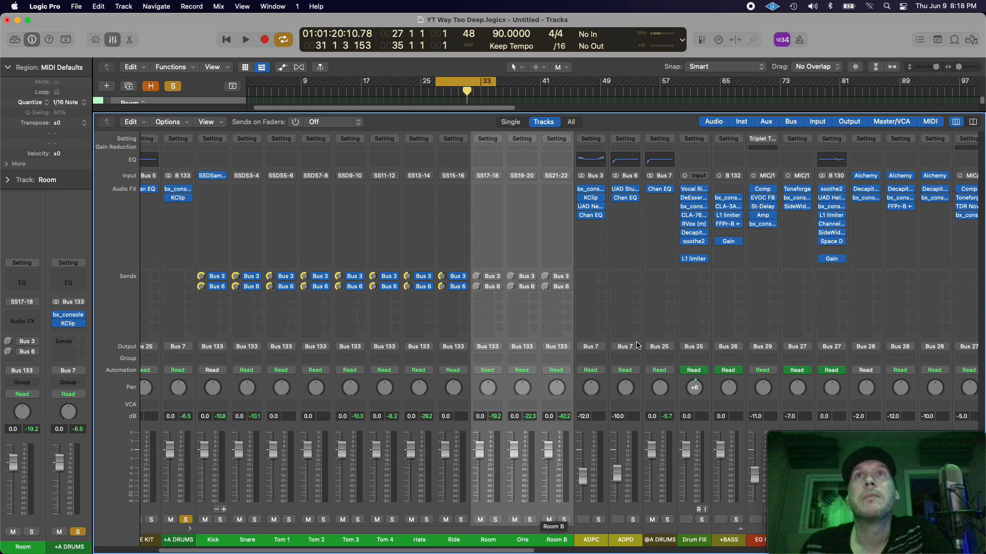
# Step: Solo the ADPC channel without the +A DRUMS solo, audition the loop and stop playback
pyautogui.click(596, 542)
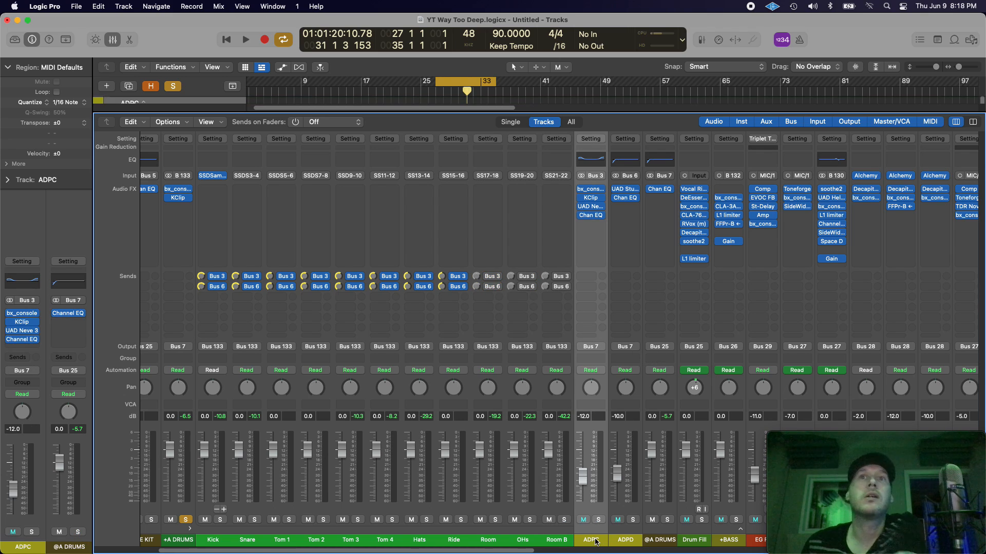
pyautogui.click(598, 520)
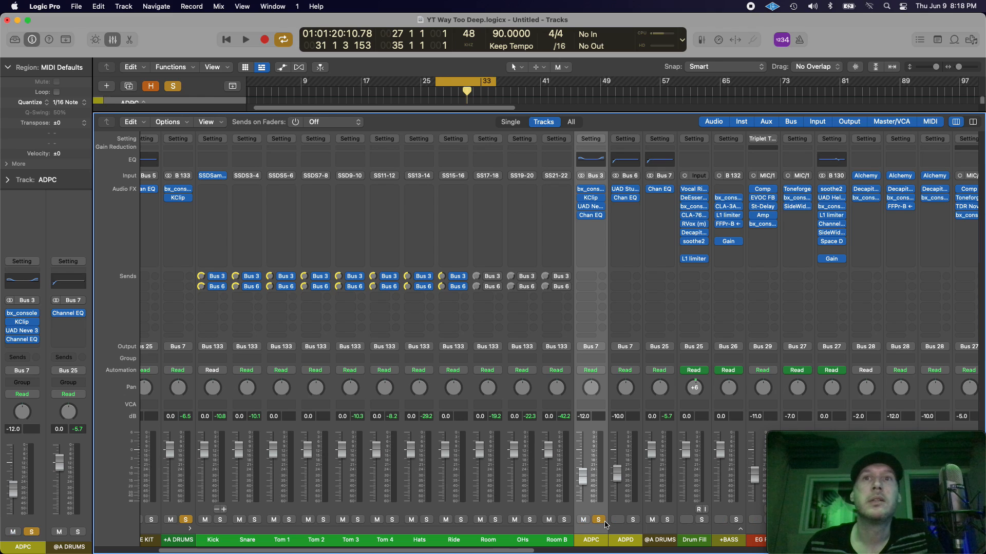
pyautogui.press('space')
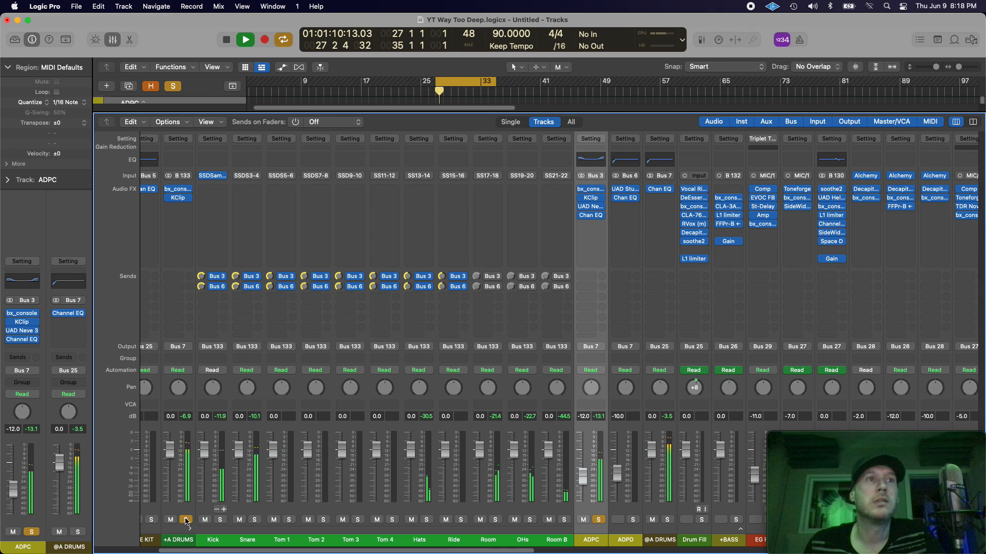
pyautogui.press('super+Tab')
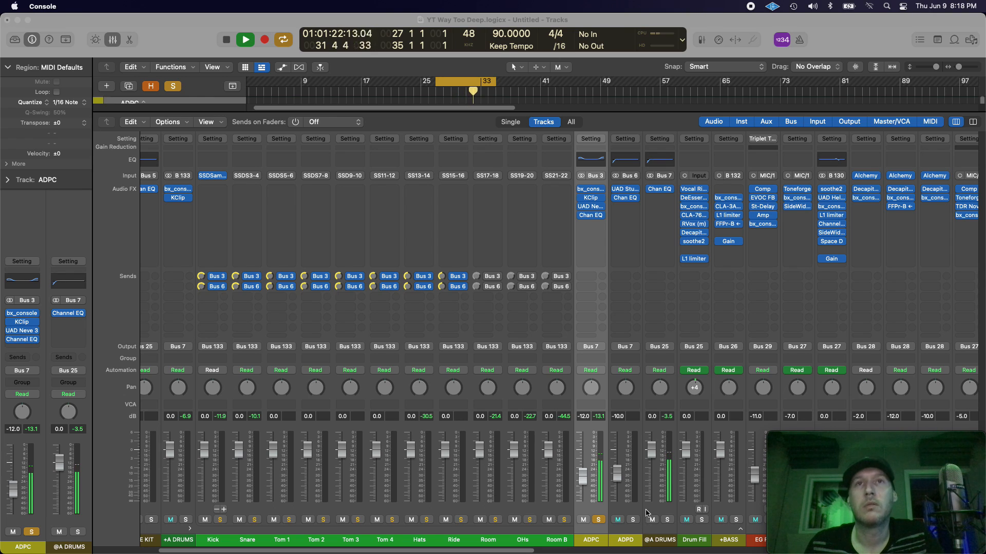
pyautogui.click(601, 127)
pyautogui.press('space')
pyautogui.press('super+Tab')
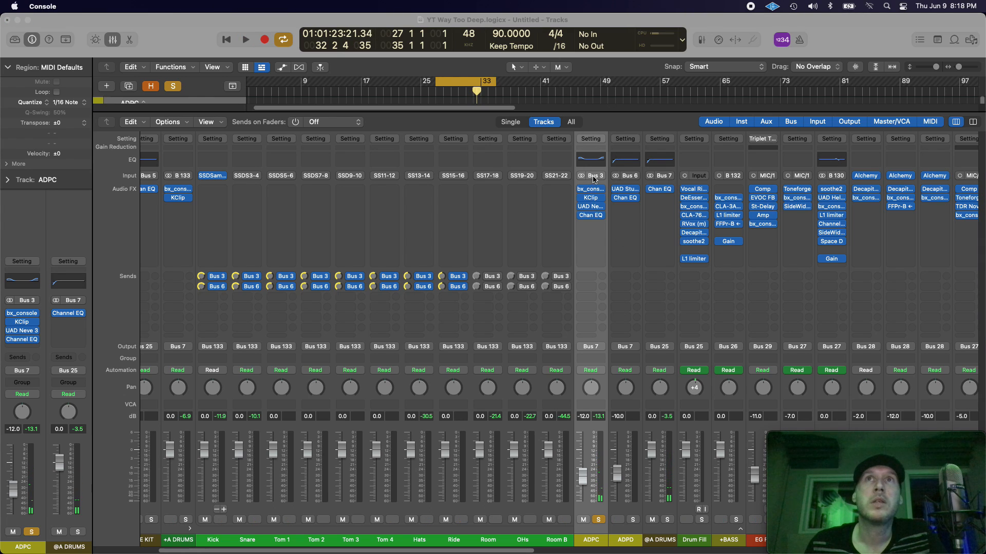
# Step: Open the UAD Neve 33609 C plug-in on ADPC, audition the loop through it and reposition its window over the mixer
pyautogui.click(590, 206)
pyautogui.press('space')
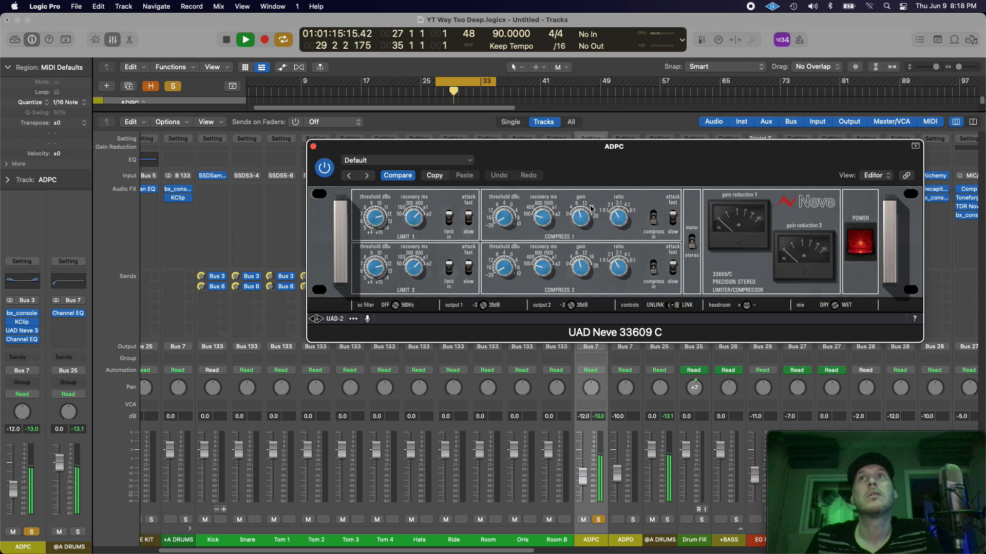
pyautogui.press('space')
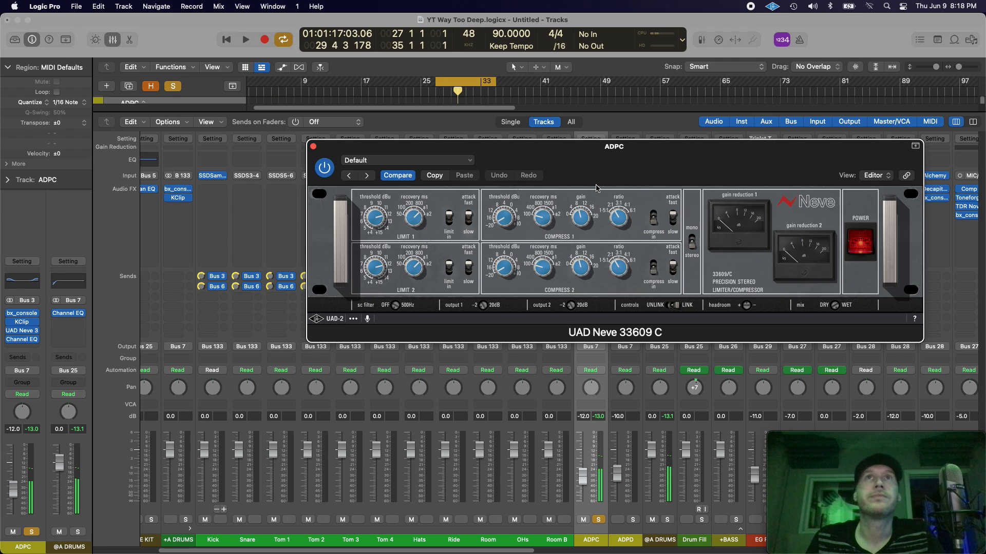
pyautogui.moveTo(586, 166); pyautogui.dragTo(453, 202)
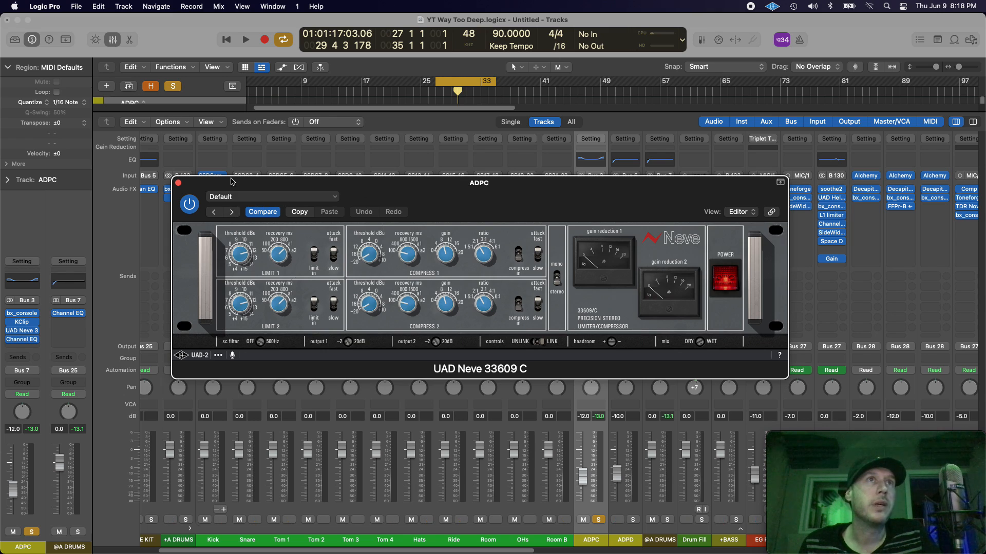
pyautogui.moveTo(232, 183); pyautogui.dragTo(349, 182)
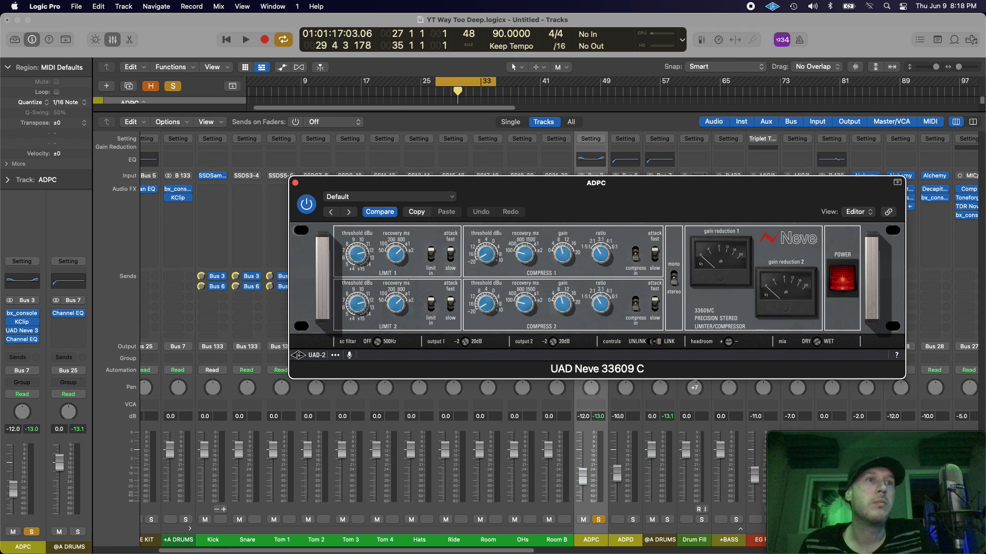
pyautogui.moveTo(213, 551); pyautogui.dragTo(140, 551)
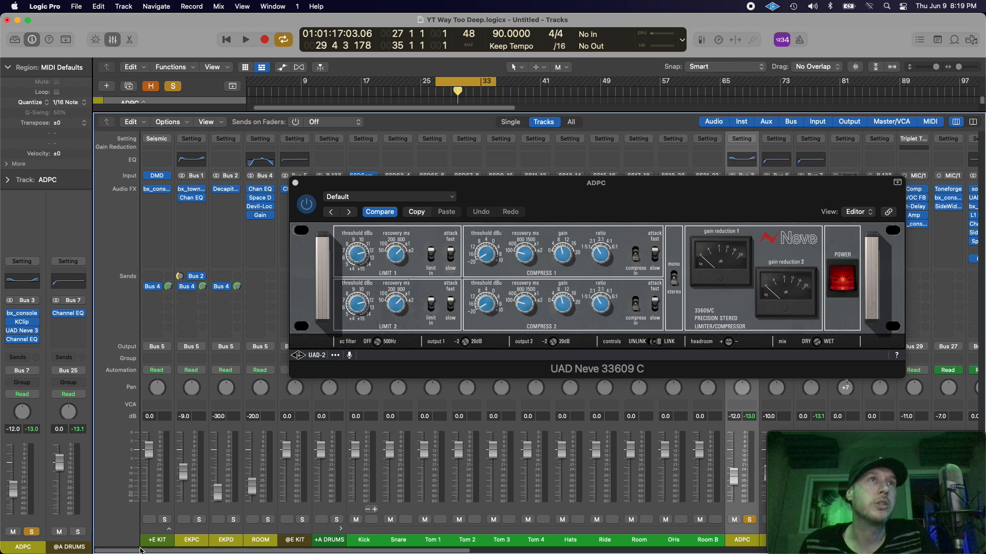
pyautogui.moveTo(141, 551); pyautogui.dragTo(264, 551)
pyautogui.moveTo(599, 212); pyautogui.dragTo(535, 194)
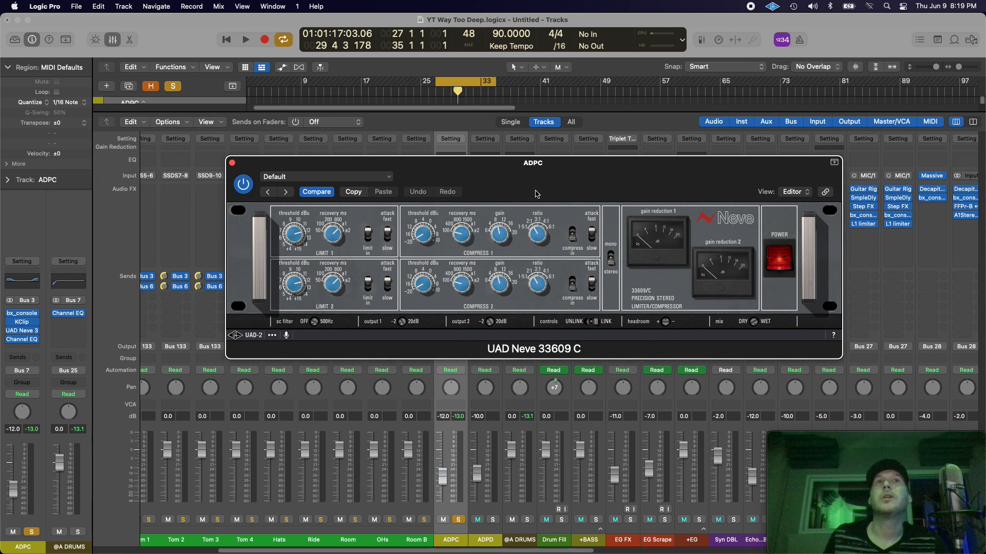
pyautogui.moveTo(536, 194); pyautogui.dragTo(480, 206)
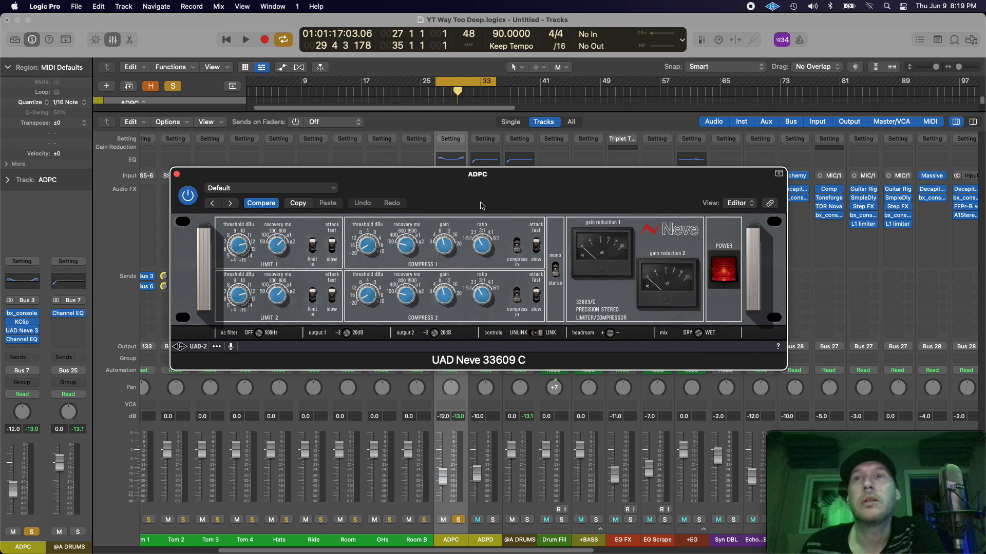
pyautogui.moveTo(480, 206); pyautogui.dragTo(482, 210)
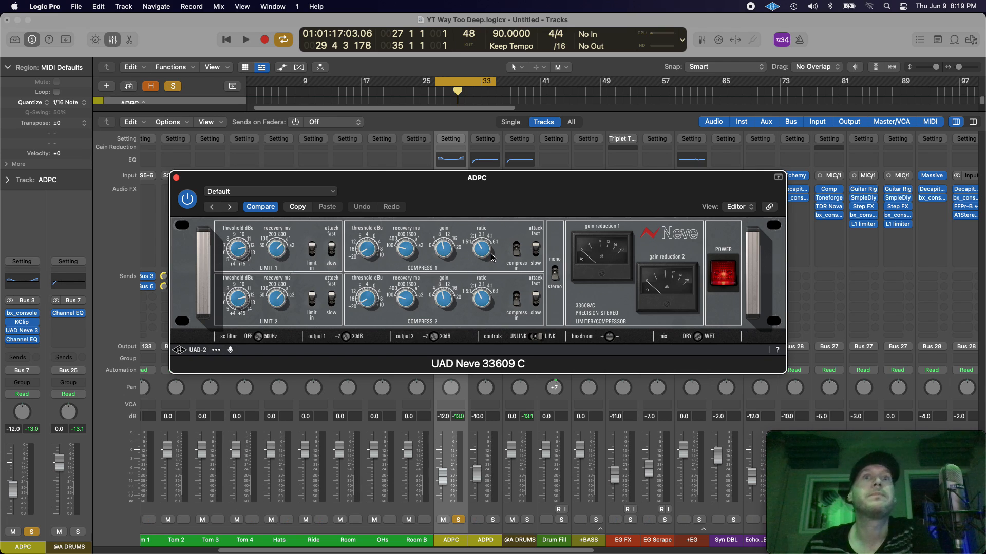
# Step: Close the UAD Neve 33609 C window, and inspect the Channel EQ curve on ADPC before closing it
pyautogui.click(176, 179)
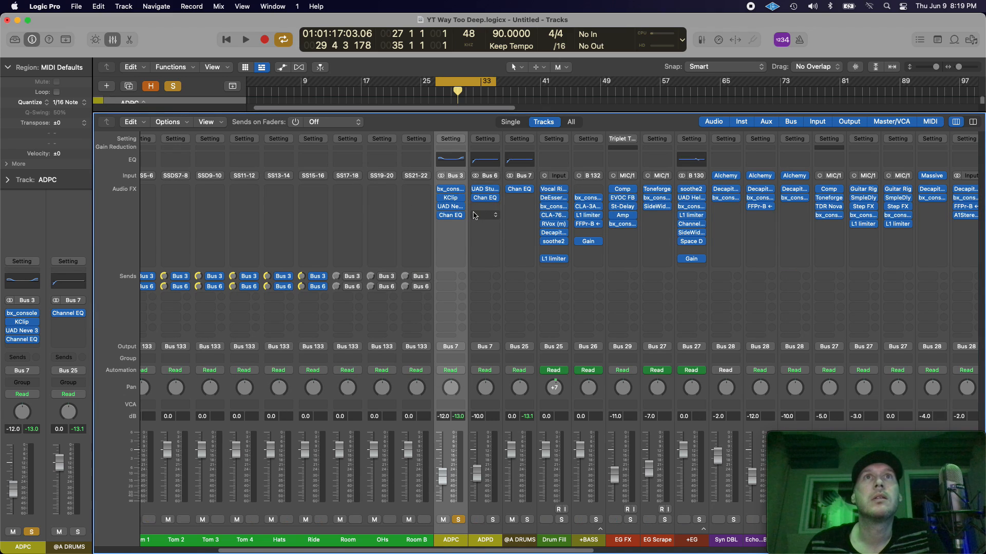
pyautogui.click(454, 216)
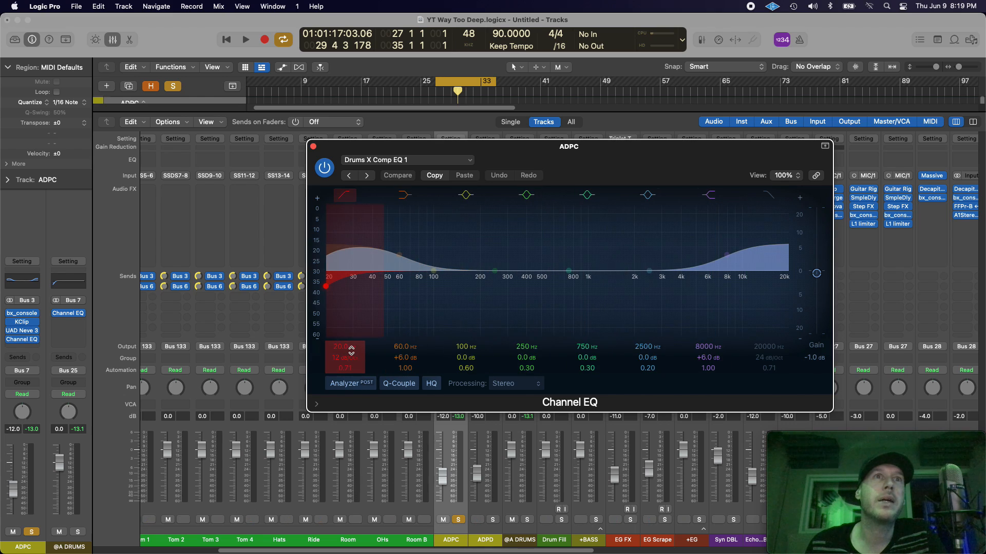
pyautogui.click(312, 147)
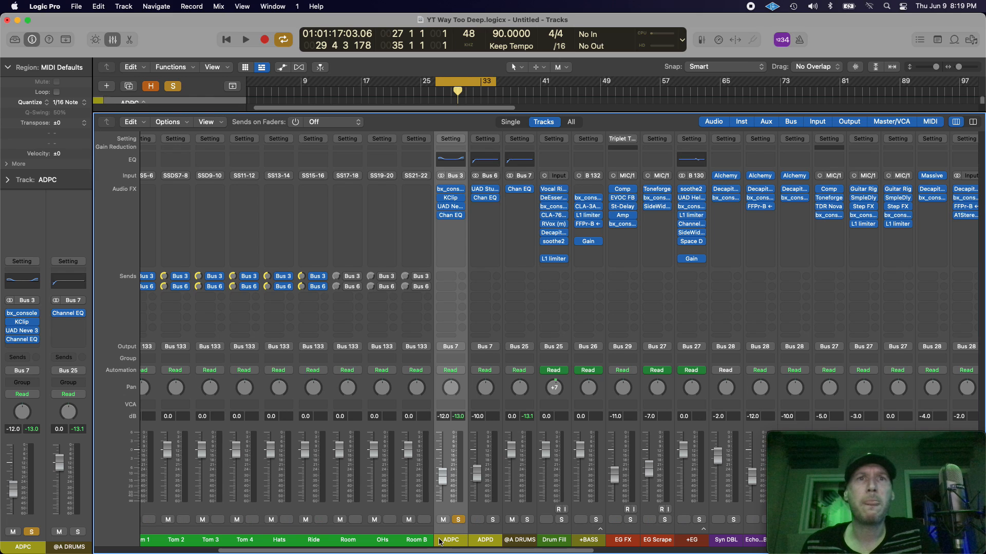
# Step: Collapse the +A DRUMS stack, and move the solo from ADPC to the +A DRUMS channel
pyautogui.moveTo(459, 551); pyautogui.dragTo(407, 551)
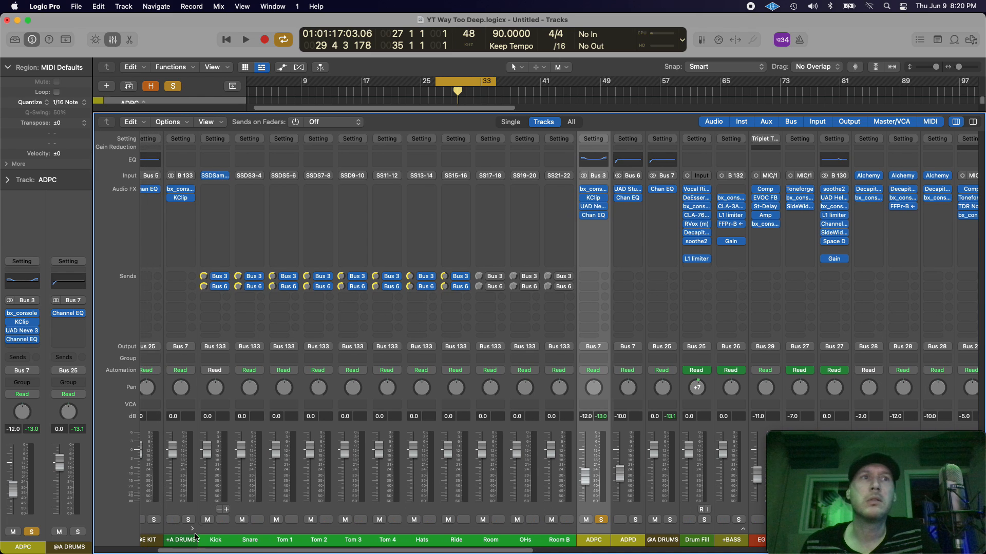
pyautogui.click(191, 530)
pyautogui.click(189, 521)
pyautogui.click(223, 521)
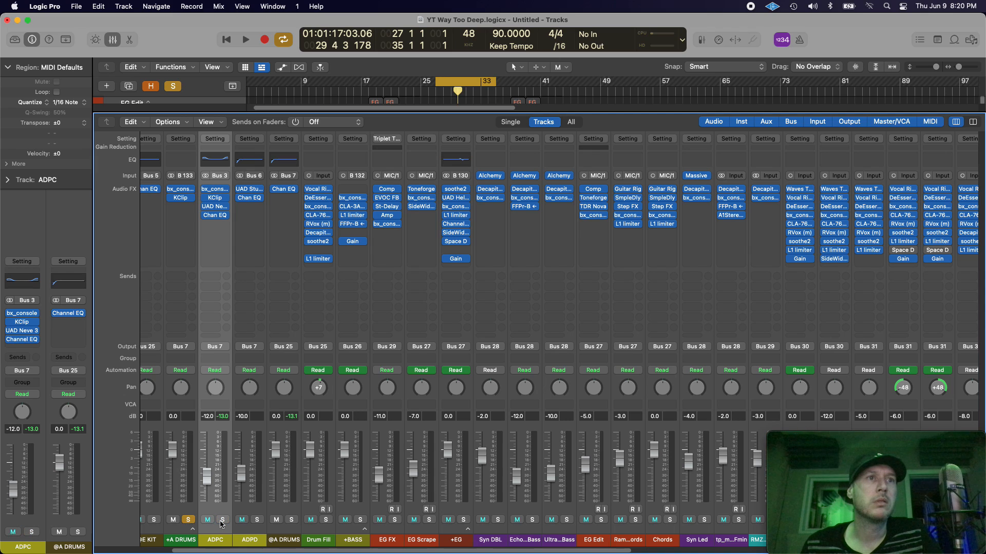
# Step: Compare the soloed +A DRUMS loop with the ADPC solo off and on during playback, and leave ADPC unsoloed
pyautogui.press('space')
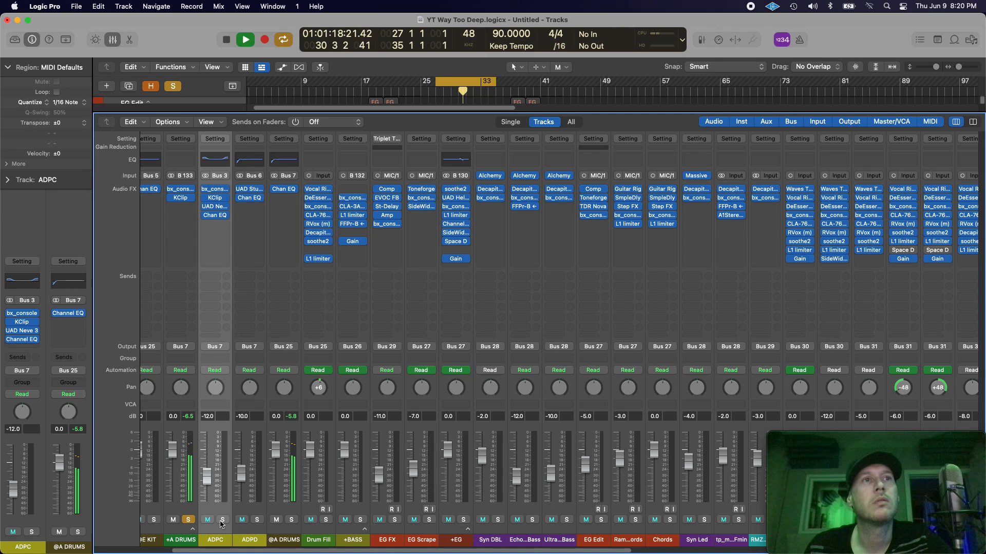
pyautogui.click(222, 520)
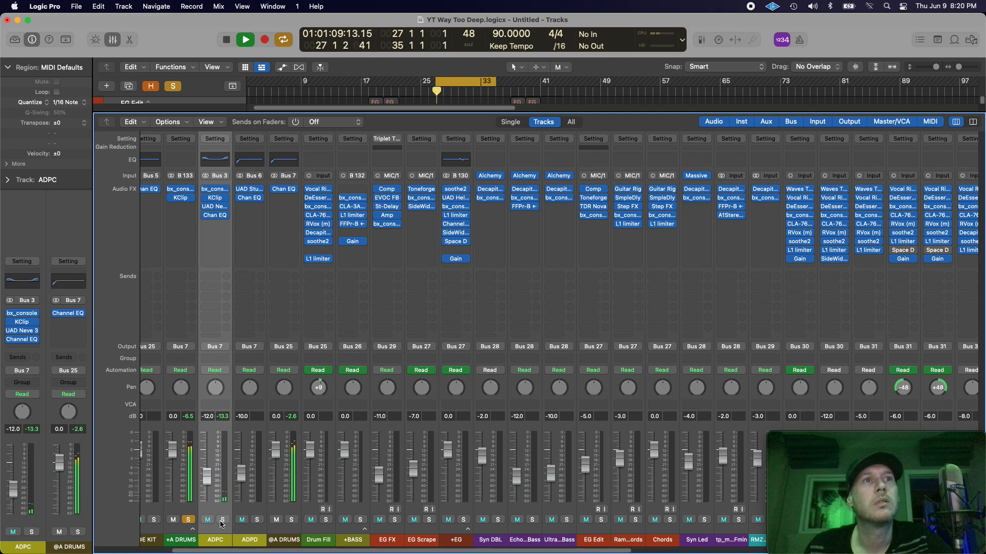
pyautogui.click(221, 520)
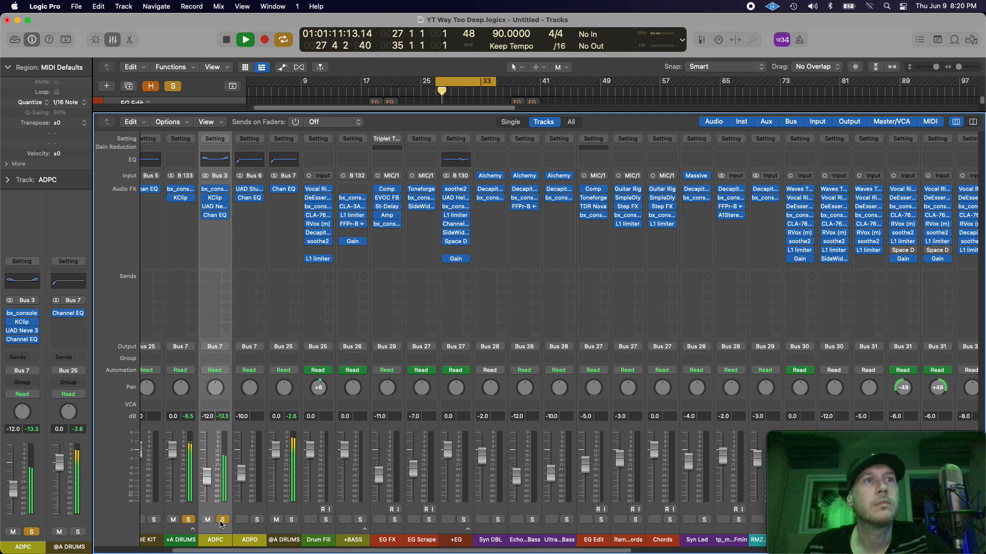
pyautogui.press('space')
pyautogui.click(222, 520)
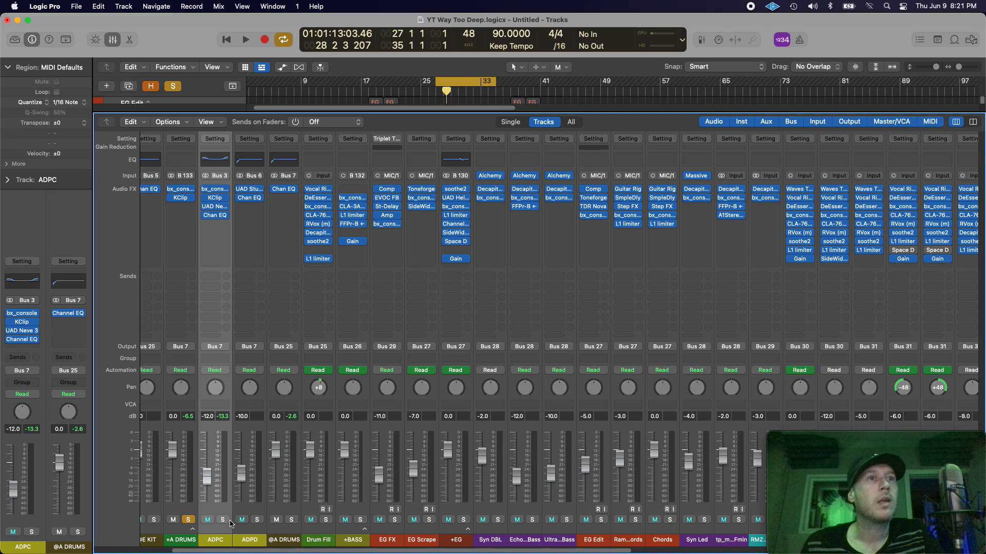
# Step: Expand the +A DRUMS stack, and select the Kick through Room B channel strips followed by ADPD alone
pyautogui.click(193, 529)
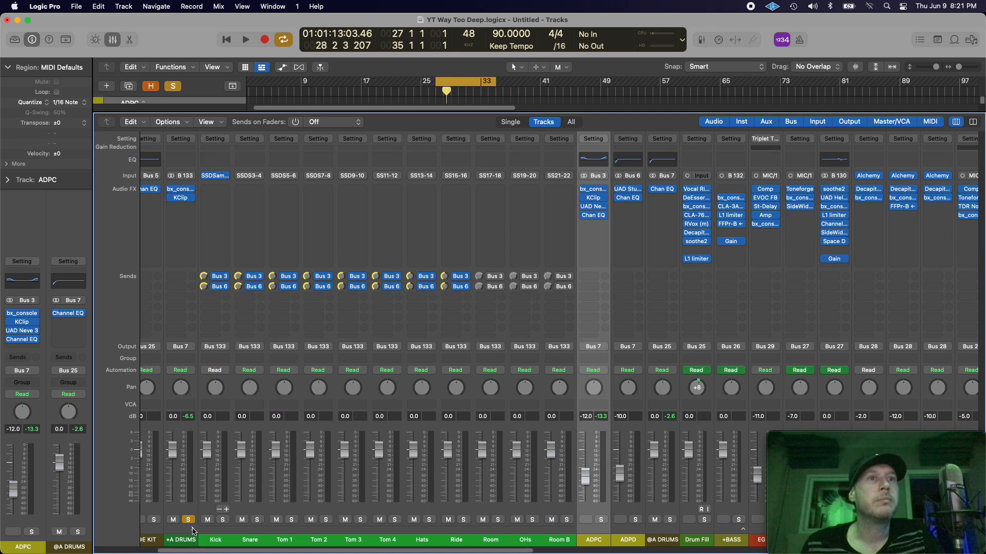
pyautogui.click(623, 543)
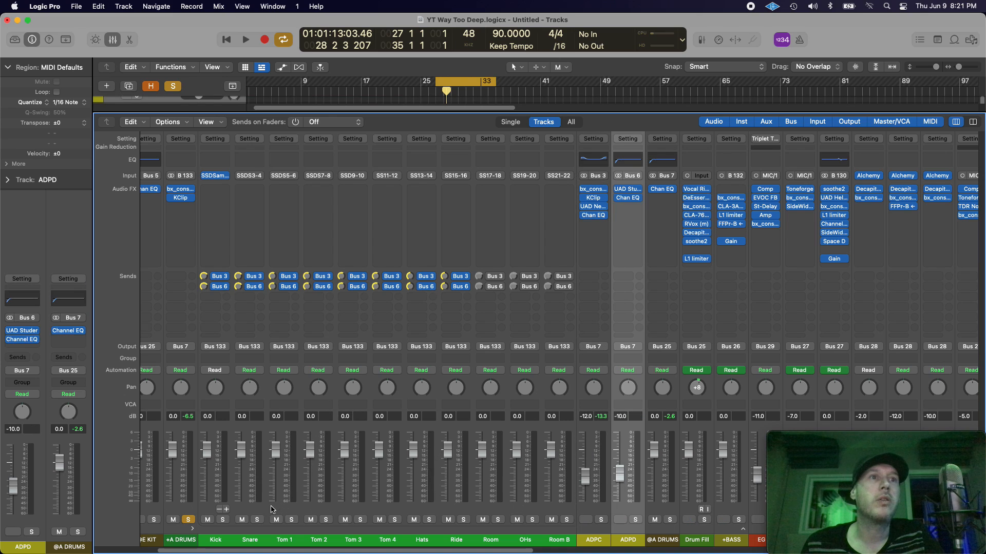
pyautogui.moveTo(229, 537); pyautogui.dragTo(546, 538)
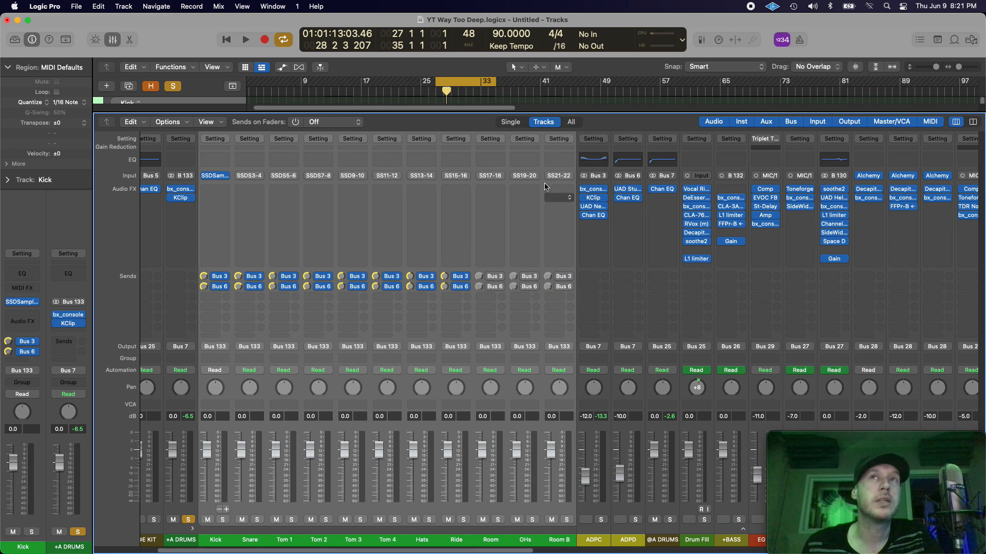
pyautogui.click(631, 545)
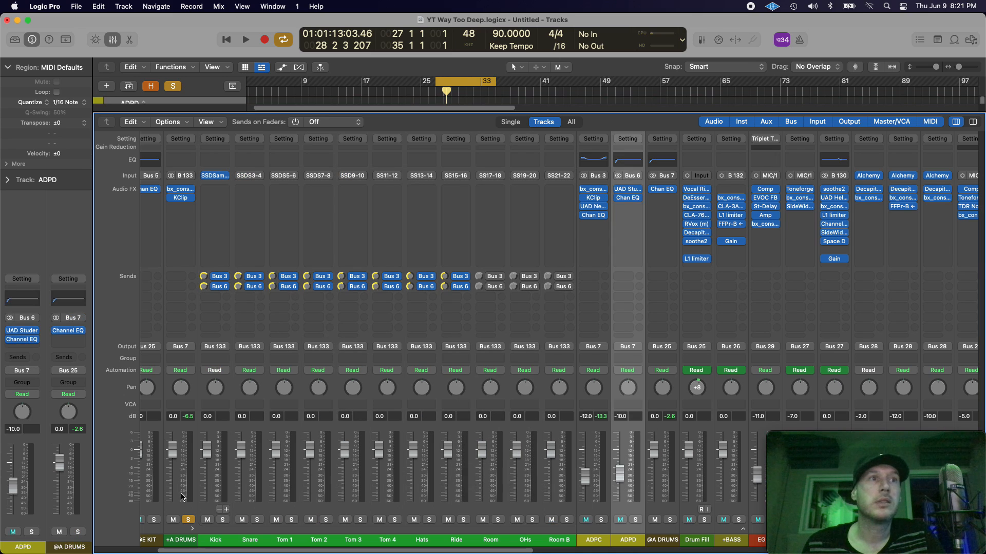
# Step: Switch off the solo on the +A DRUMS channel and leave that channel selected
pyautogui.click(187, 523)
pyautogui.click(188, 524)
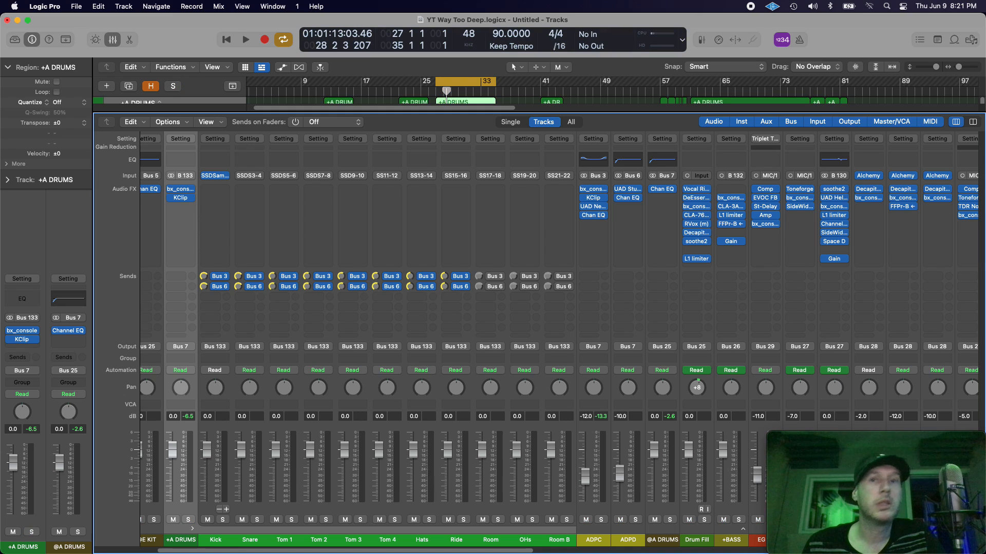
# Step: Solo and select the ADPD channel, and listen to the loop through it alone before stopping playback
pyautogui.press('space')
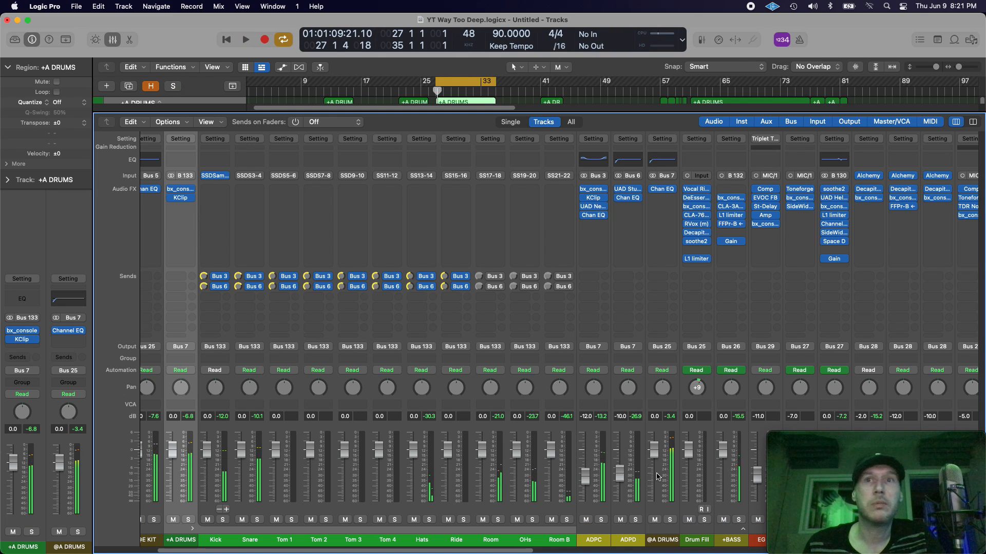
pyautogui.click(635, 520)
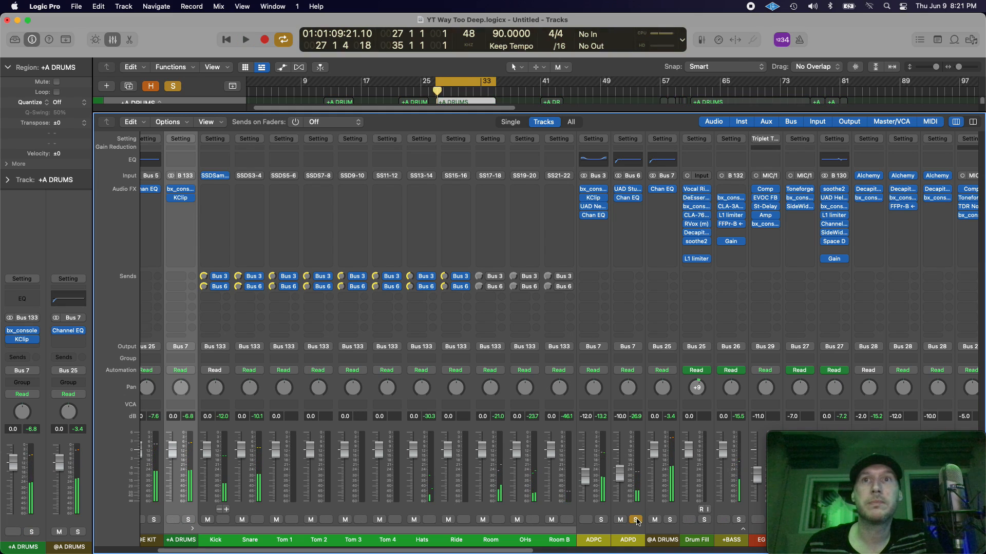
pyautogui.click(632, 549)
pyautogui.press('space')
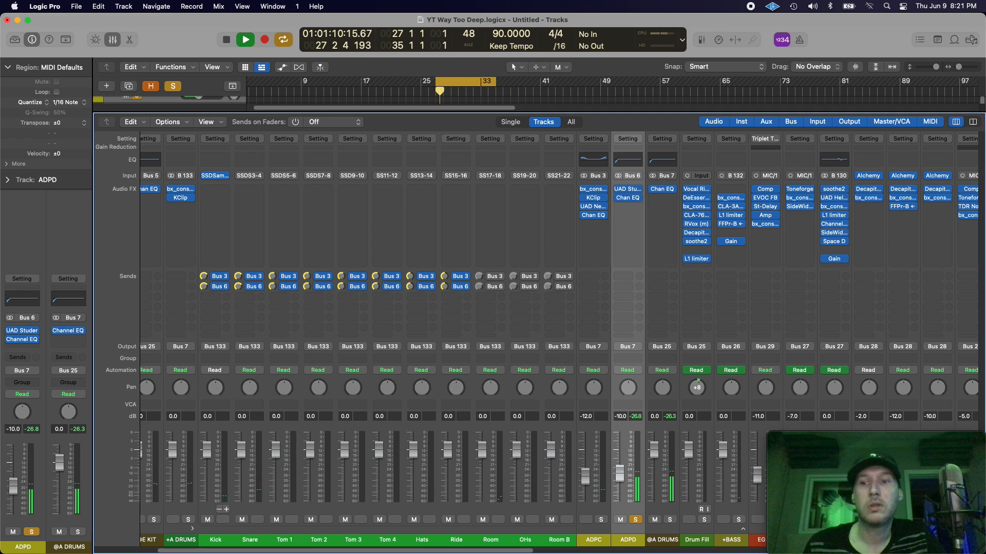
pyautogui.press('super+Tab')
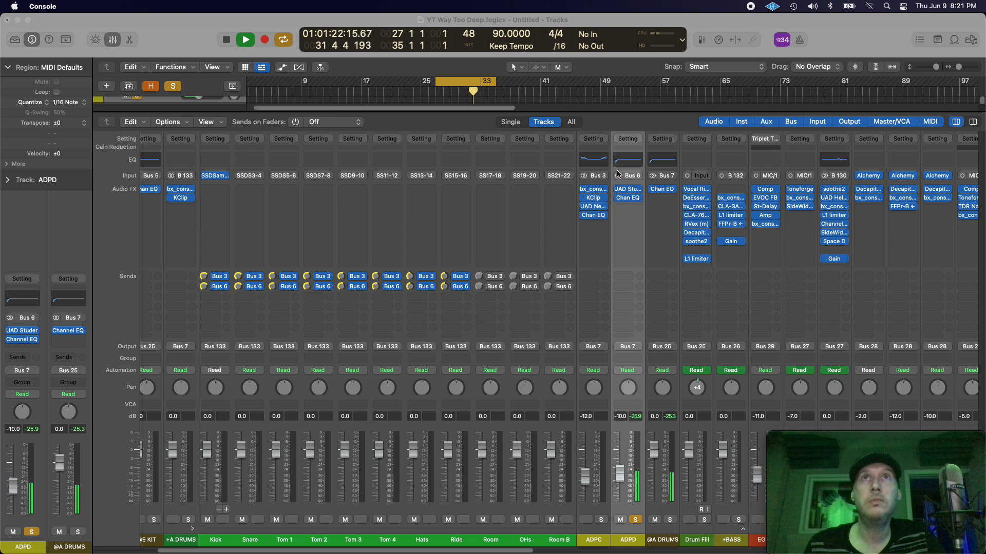
pyautogui.click(611, 121)
pyautogui.press('space')
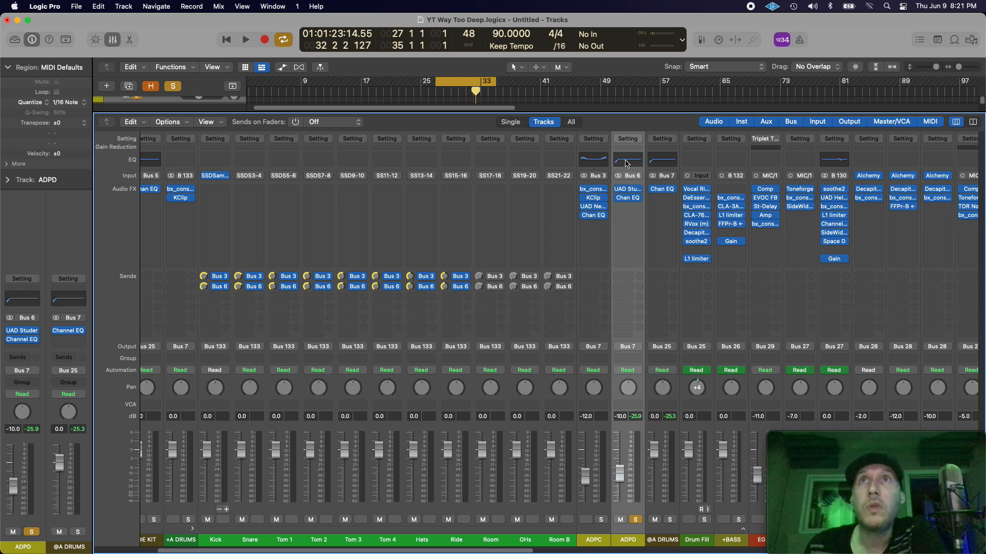
# Step: Examine the UAD Studer A800 and Channel EQ plug-ins on the ADPD channel, closing each window when finished
pyautogui.moveTo(629, 189)
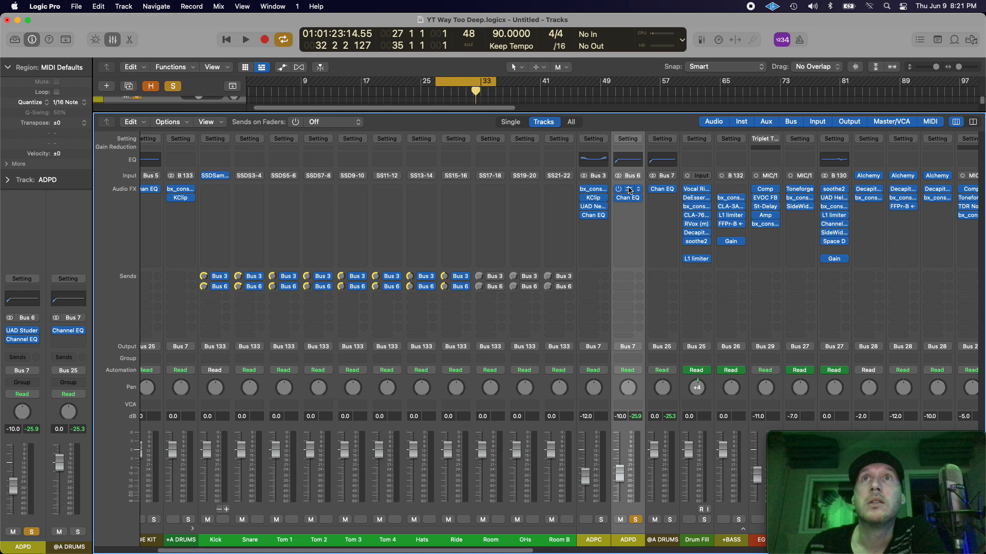
pyautogui.click(629, 190)
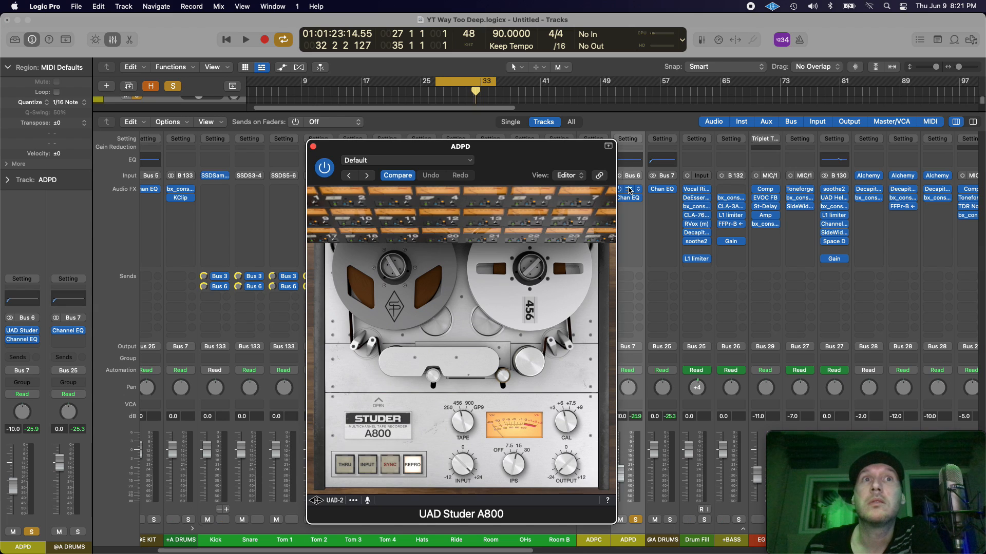
pyautogui.moveTo(515, 170); pyautogui.dragTo(470, 132)
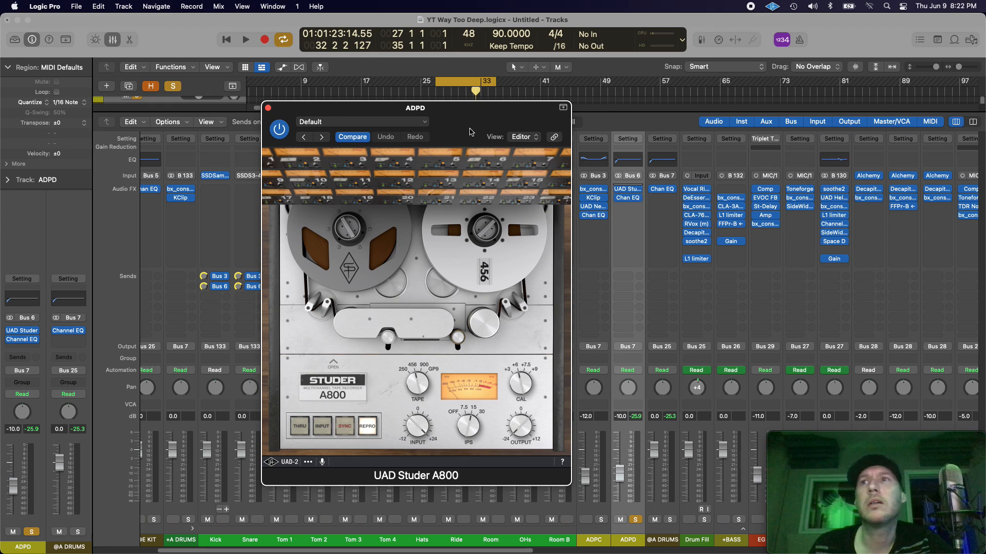
pyautogui.moveTo(471, 132); pyautogui.dragTo(459, 124)
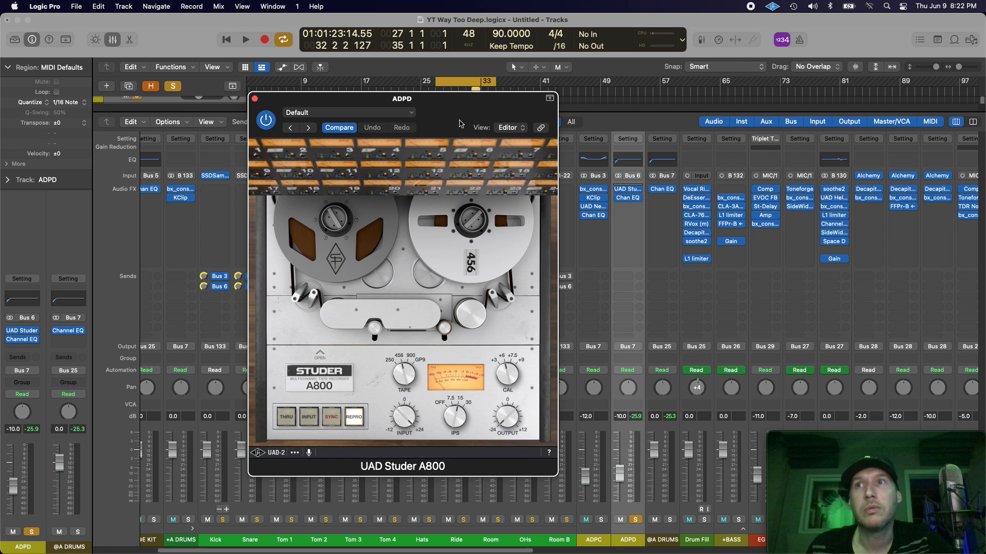
pyautogui.moveTo(461, 123)
pyautogui.mouseDown()
pyautogui.moveTo(489, 131)
pyautogui.moveTo(465, 137)
pyautogui.mouseUp()
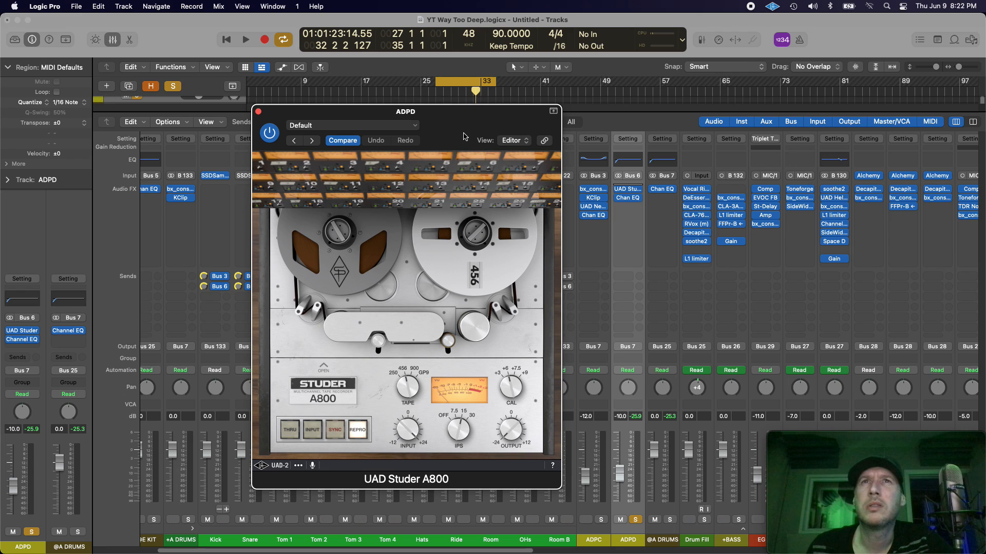
pyautogui.moveTo(463, 137); pyautogui.dragTo(544, 131)
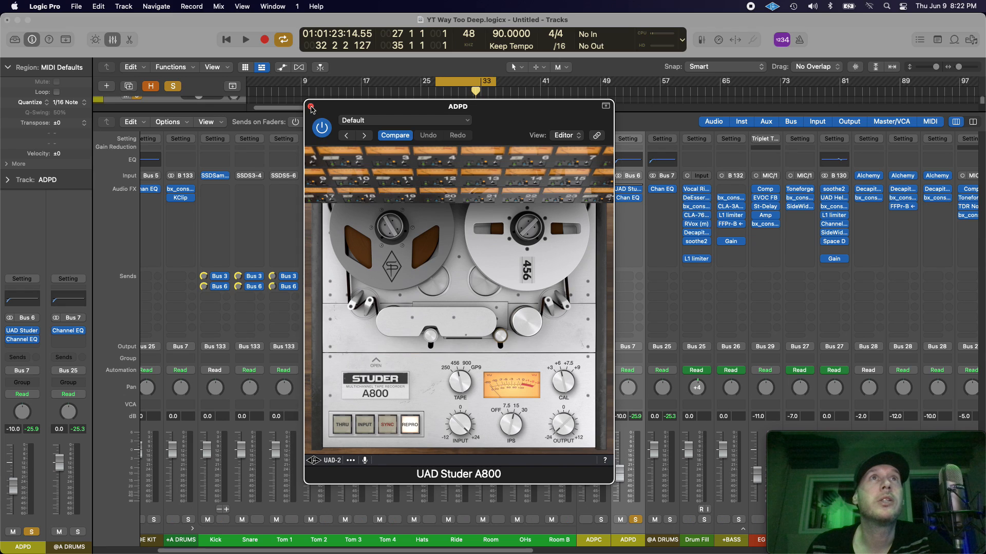
pyautogui.click(310, 106)
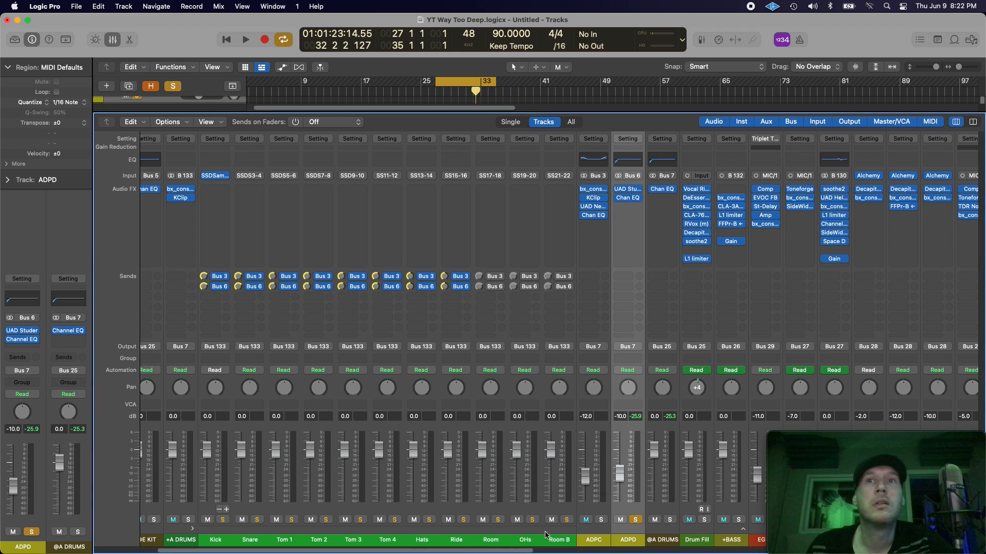
pyautogui.click(632, 199)
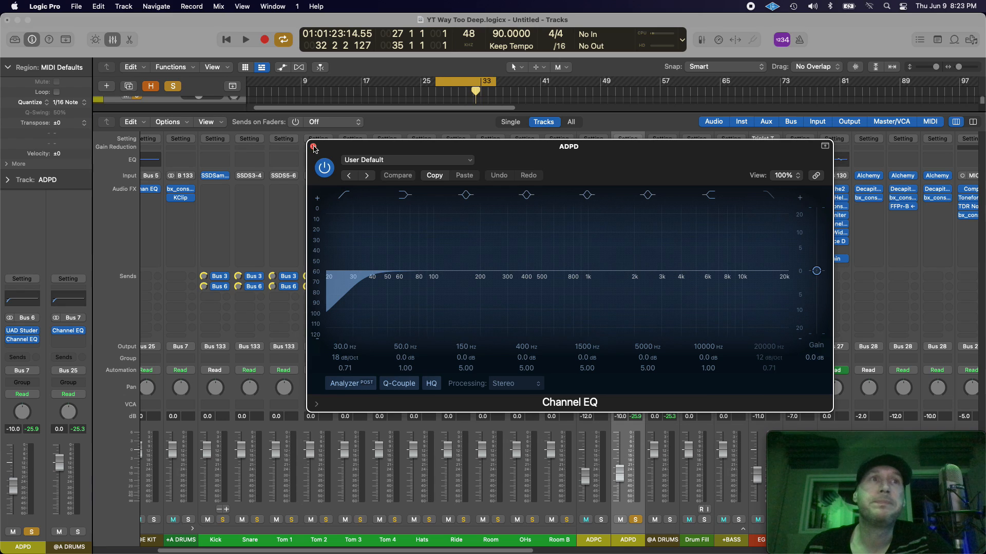
pyautogui.click(313, 148)
# Step: Move the solo from ADPD to +A DRUMS, compare the loop with the ADPD solo off and on, and leave ADPD unsoloed
pyautogui.click(188, 520)
pyautogui.click(633, 520)
pyautogui.press('space')
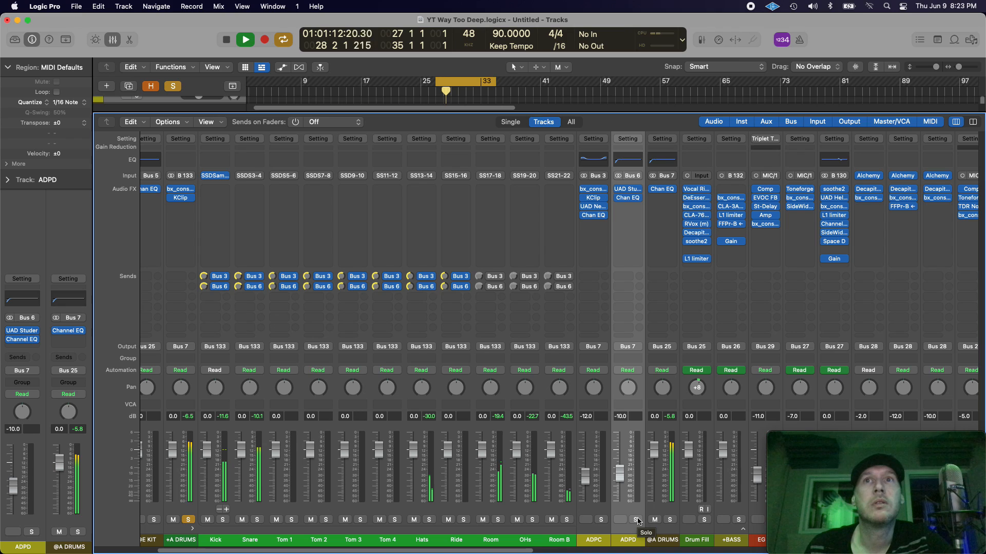
pyautogui.click(636, 520)
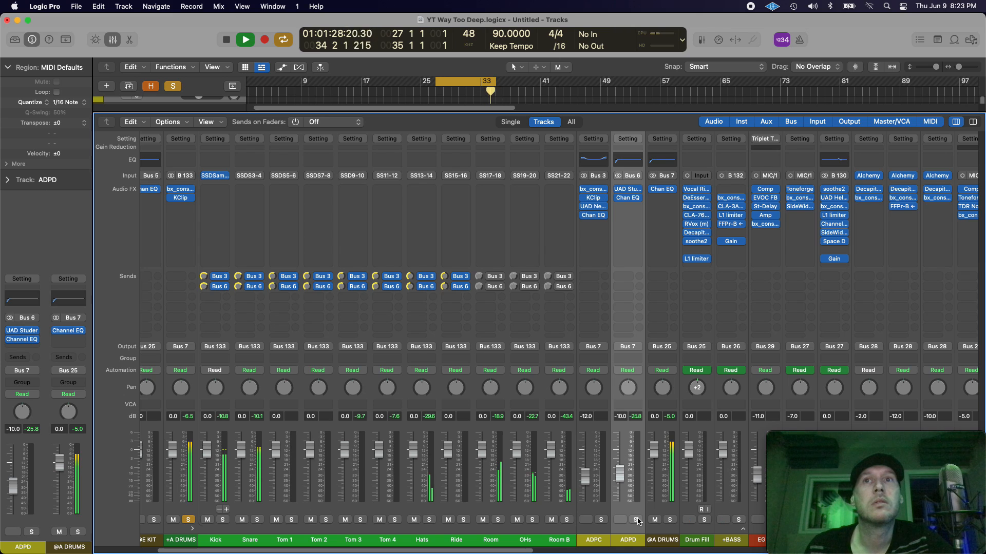
pyautogui.click(637, 521)
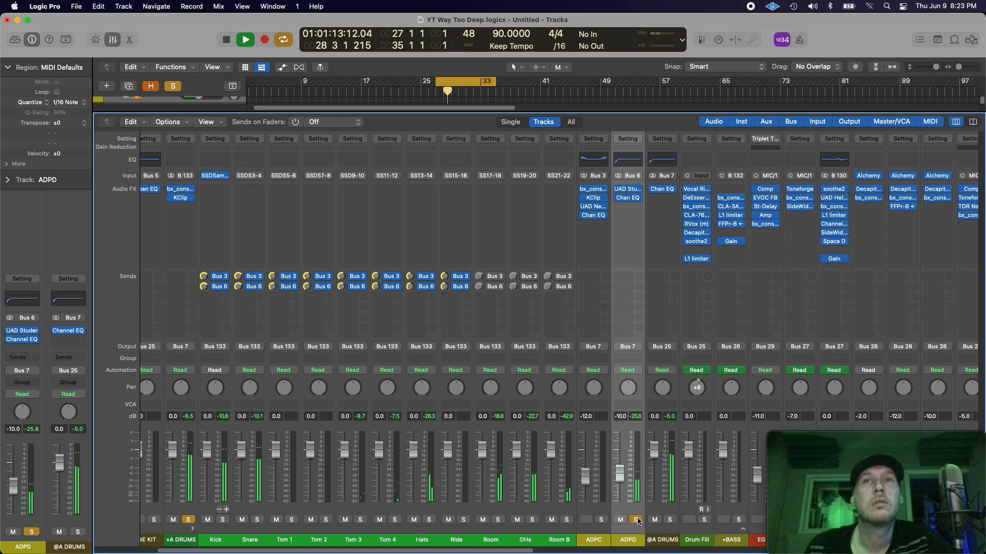
pyautogui.click(636, 520)
pyautogui.press('space')
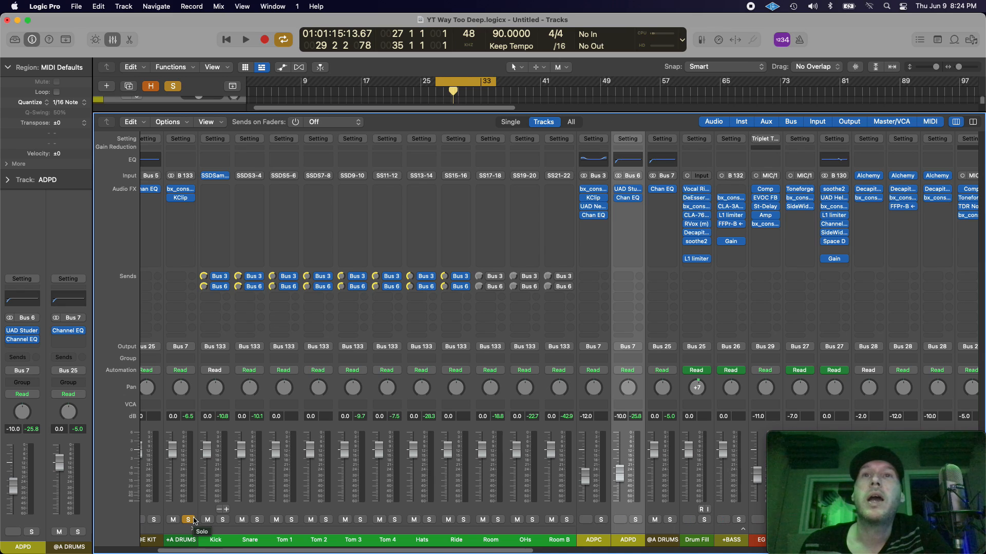
# Step: Select the ADPC and ADPD channel strips together, and switch off the solo on the +A DRUMS channel
pyautogui.click(594, 541)
pyautogui.keyDown('shift'); pyautogui.click(614, 542); pyautogui.keyUp('shift')
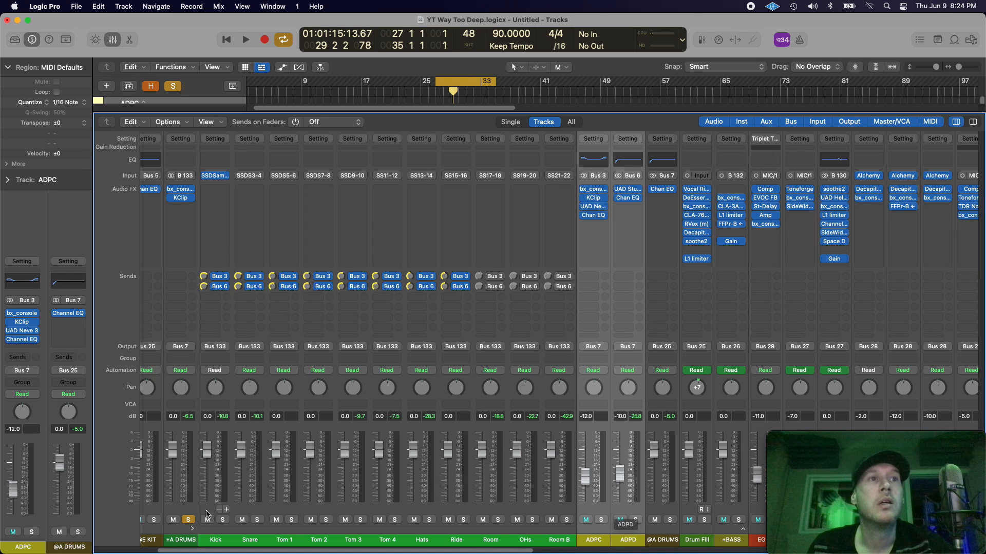
pyautogui.click(187, 519)
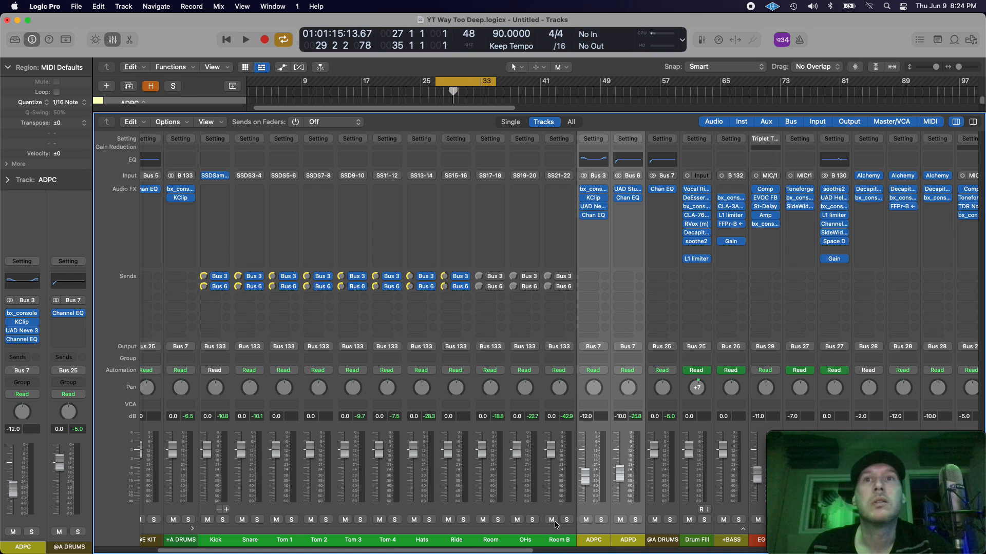
# Step: Compare the full mix with ADPC and ADPD both muted and unmuted during playback, and leave both channels unmuted
pyautogui.click(586, 520)
pyautogui.press('space')
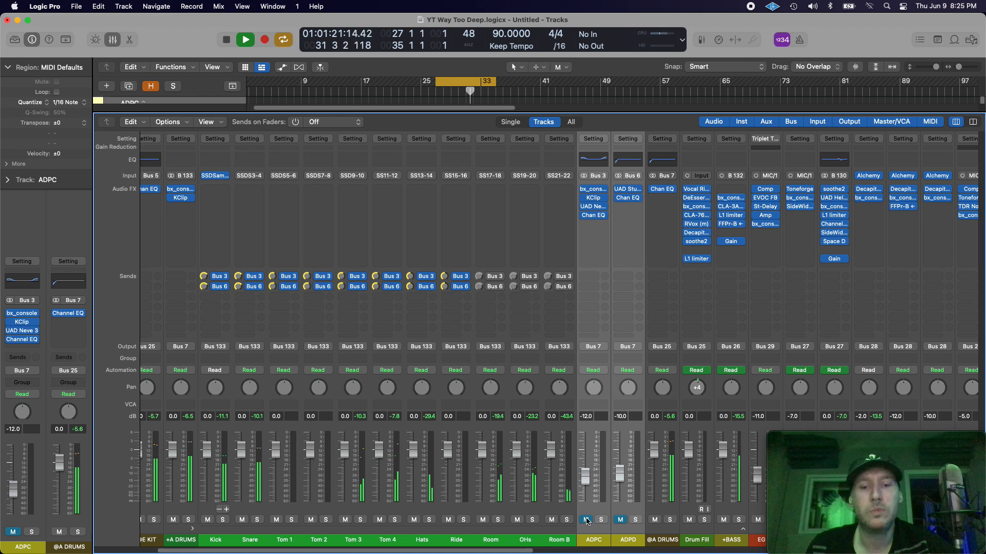
pyautogui.click(586, 520)
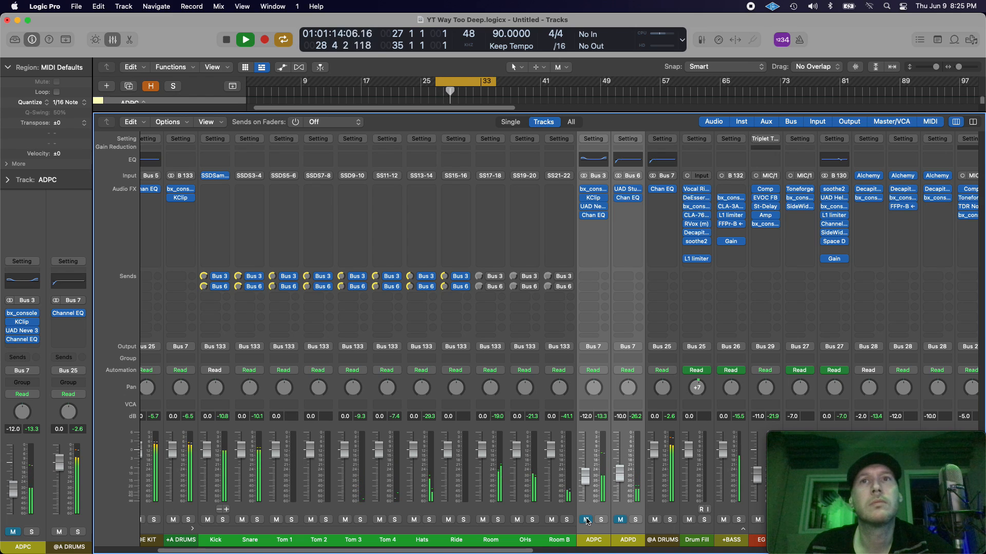
pyautogui.click(587, 520)
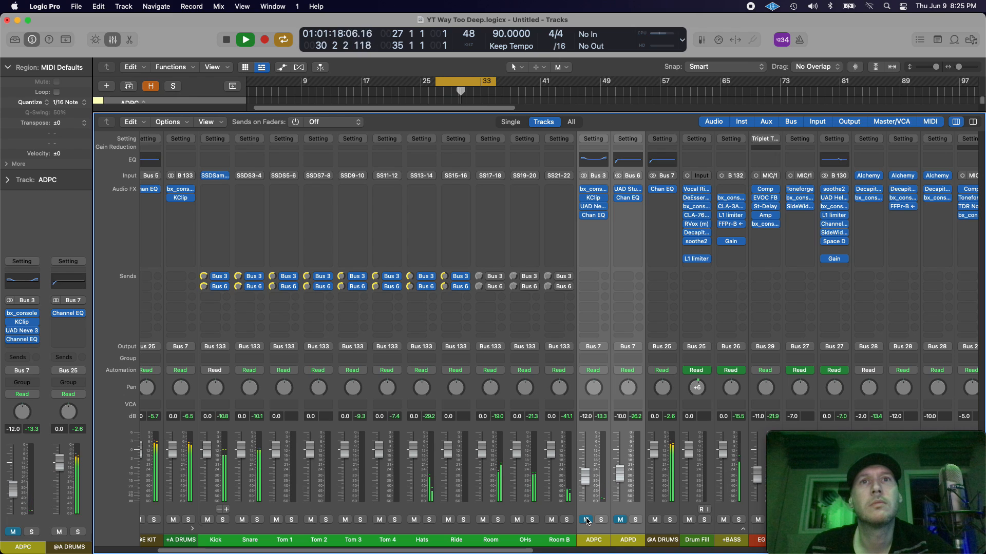
pyautogui.click(587, 521)
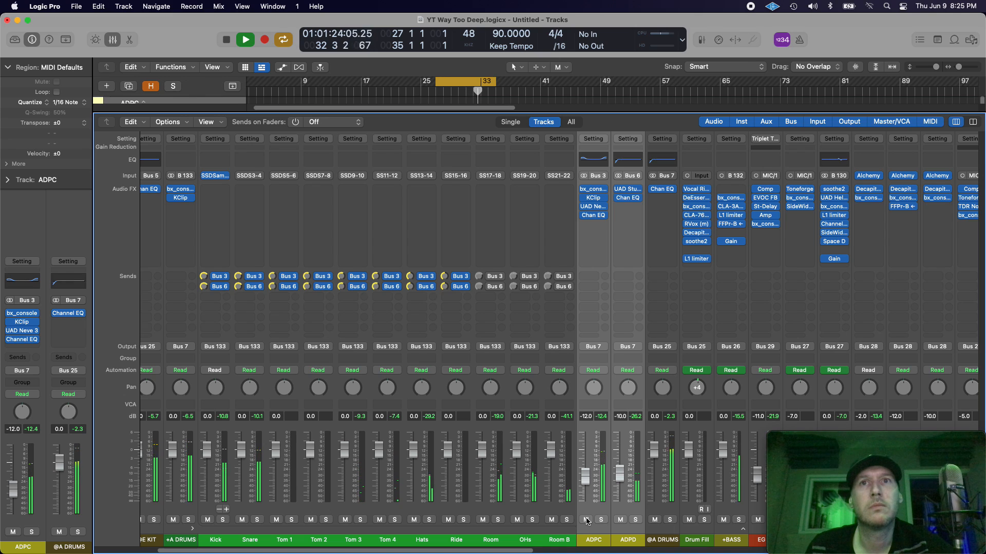
pyautogui.press('space')
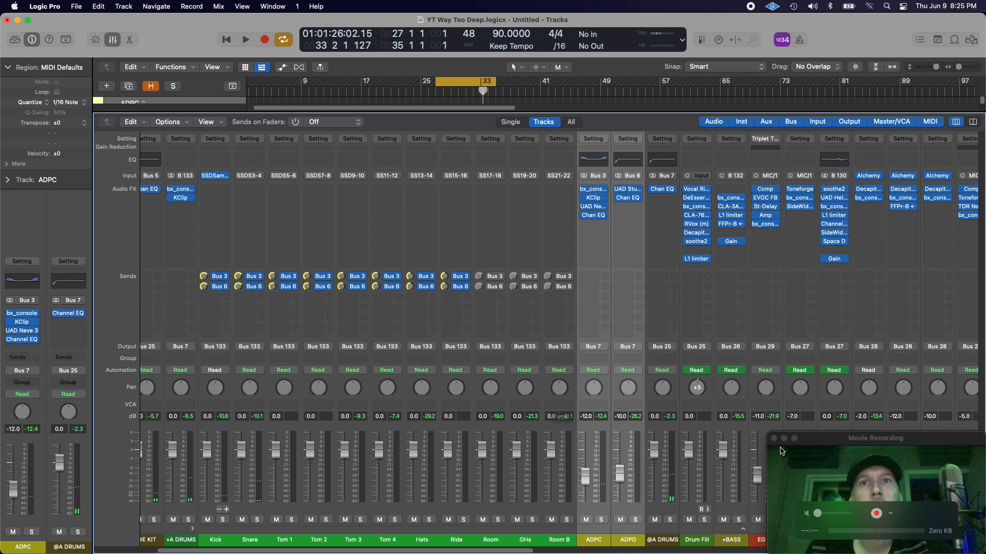
# Step: Close the QuickTime Player movie recording window, and in Logic Pro select and collapse the +A DRUMS stack
pyautogui.click(799, 438)
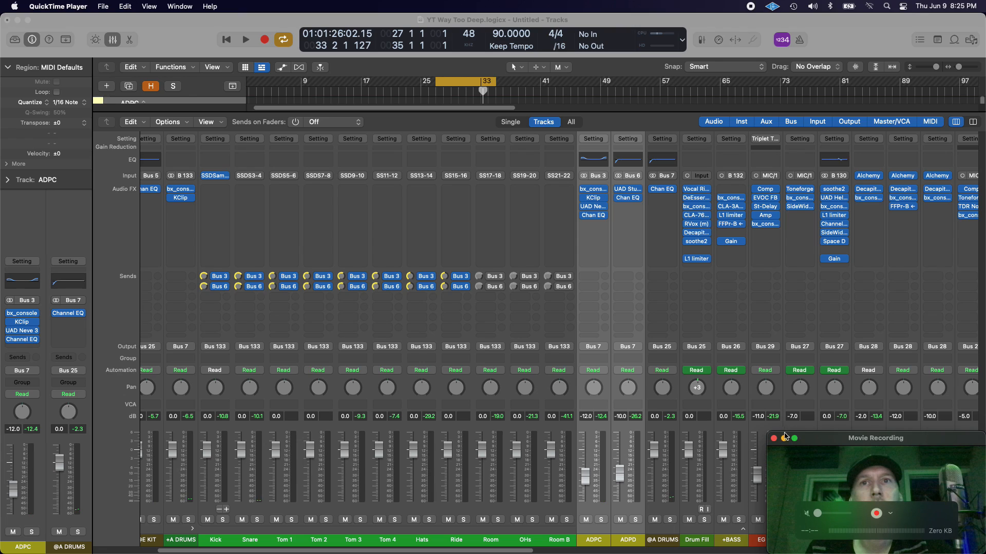
pyautogui.click(774, 439)
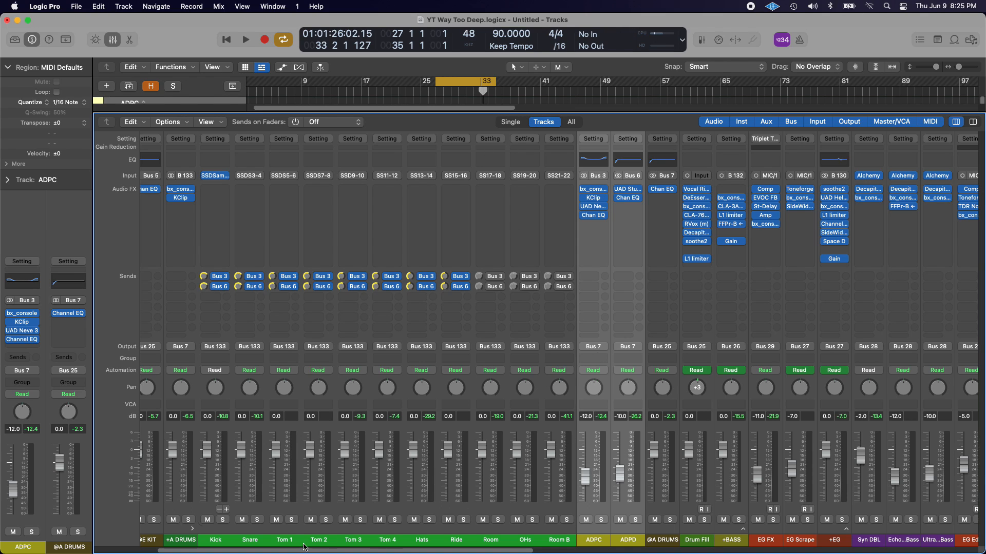
pyautogui.click(188, 540)
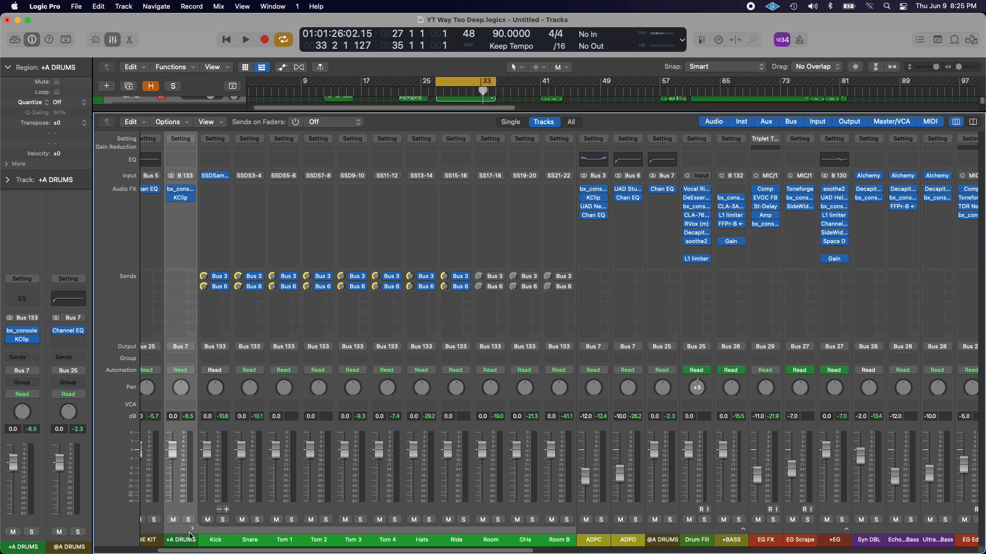
pyautogui.click(192, 529)
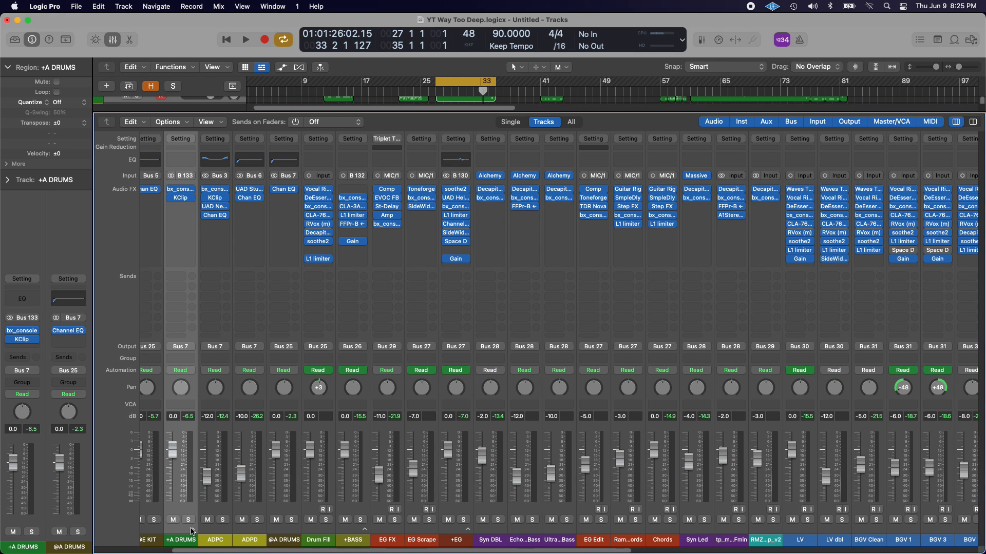